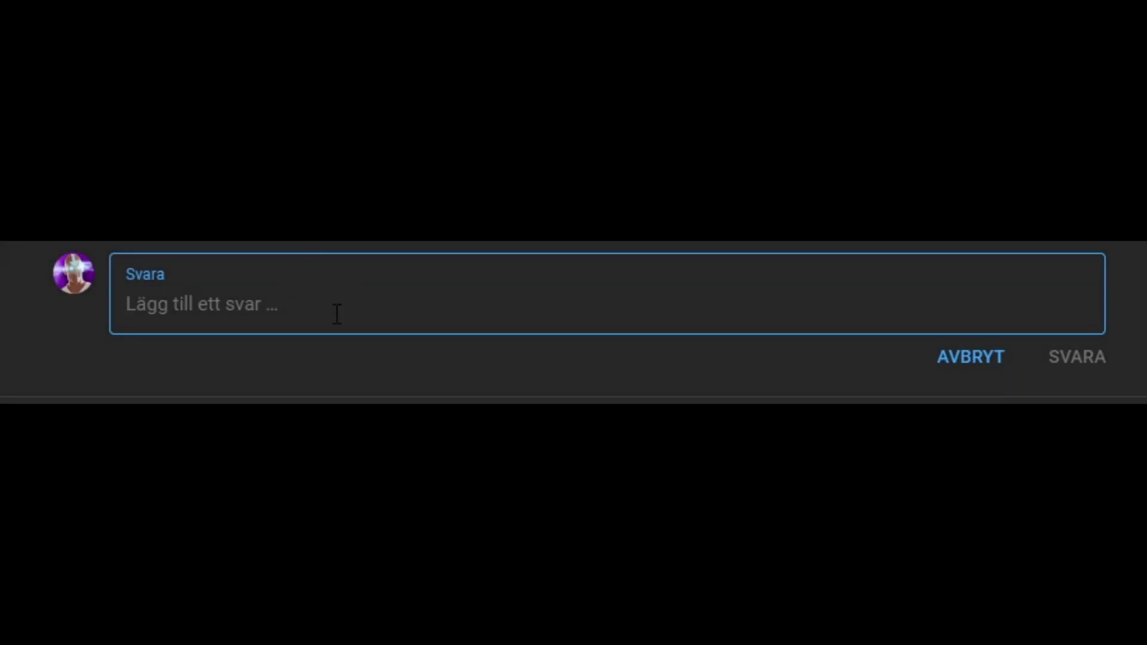
- Write the reply "Please let me be adopted by you" under the comment
type("Please let me be adopted ")
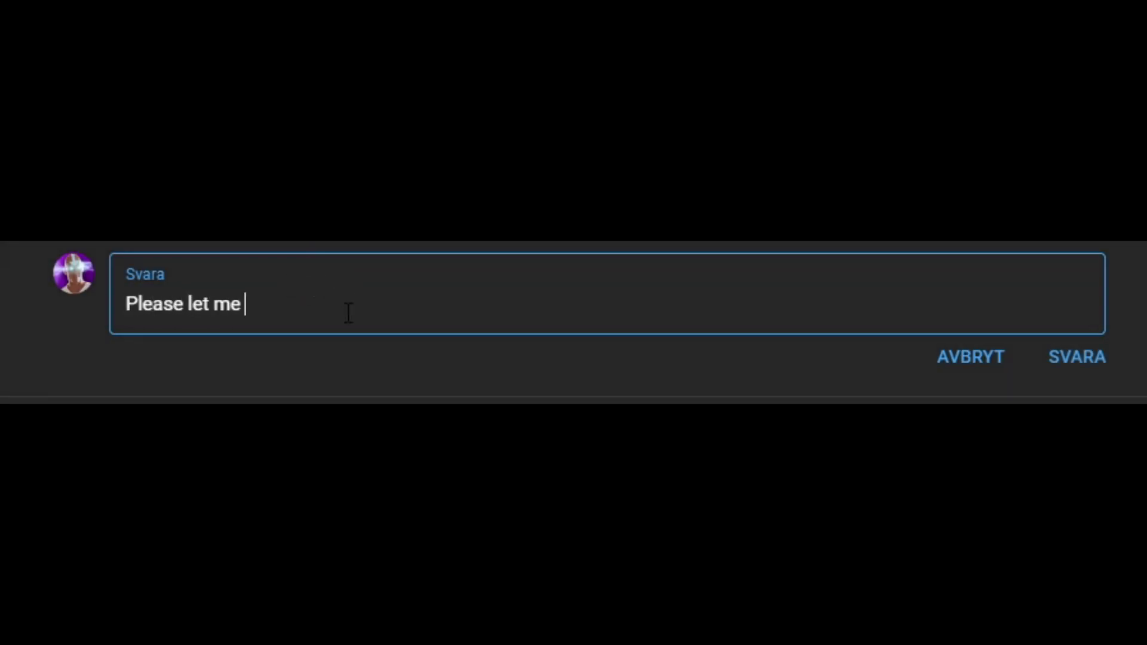
type("by you")
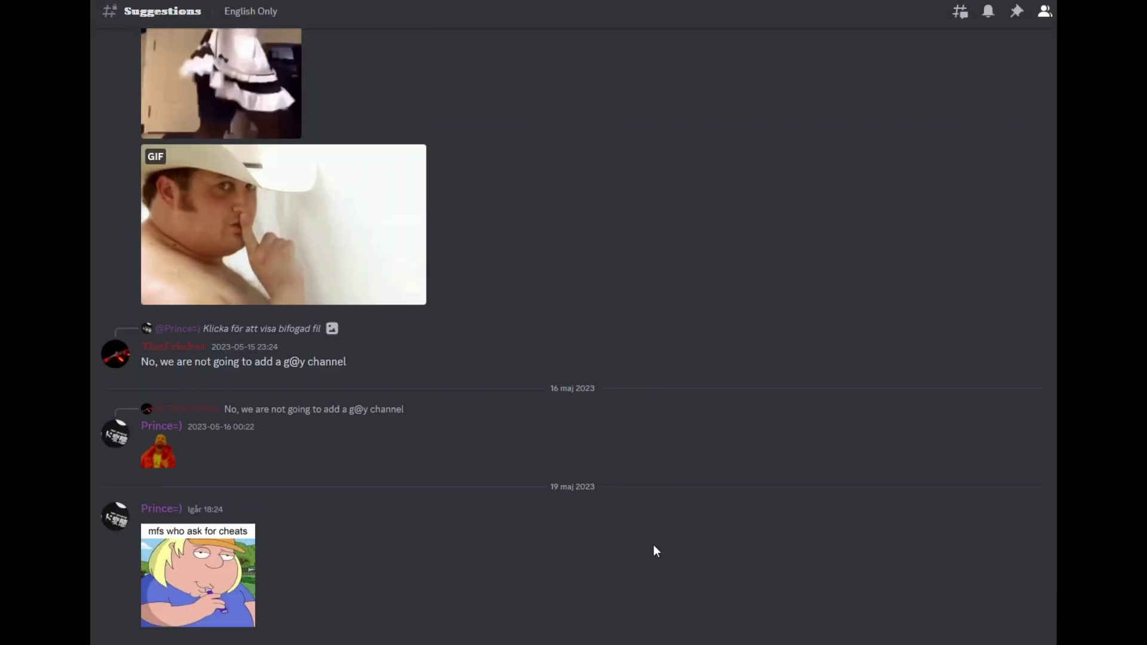
scroll(652, 545, "down", 15)
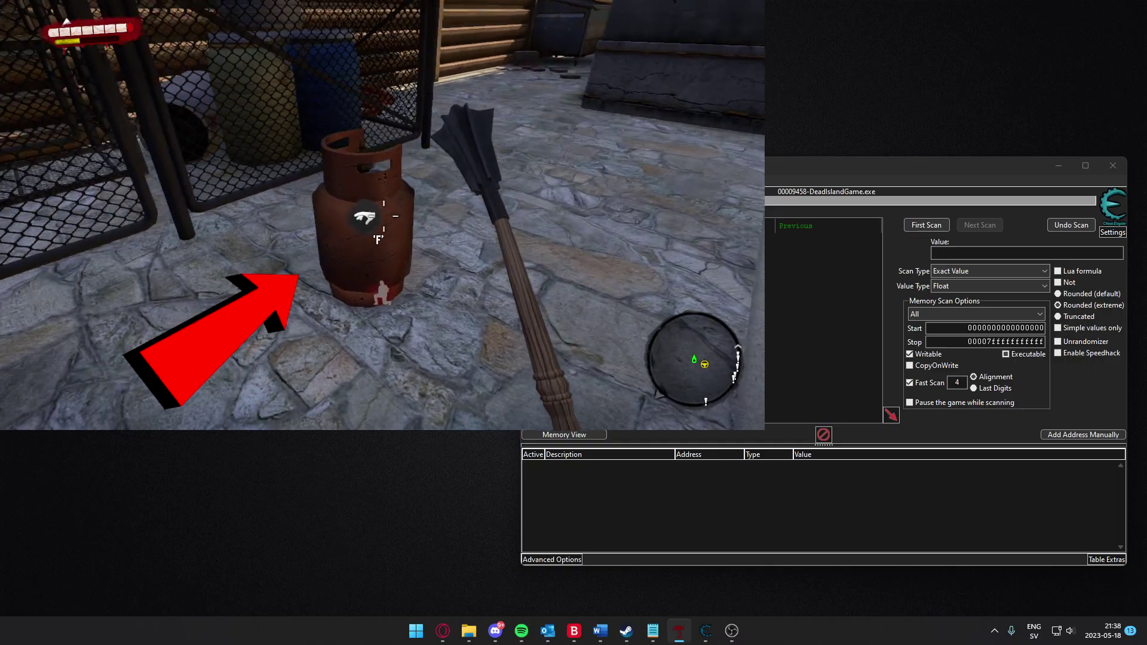
- Pick up the gas canister standing by the fence in the game and throw it
key("f")
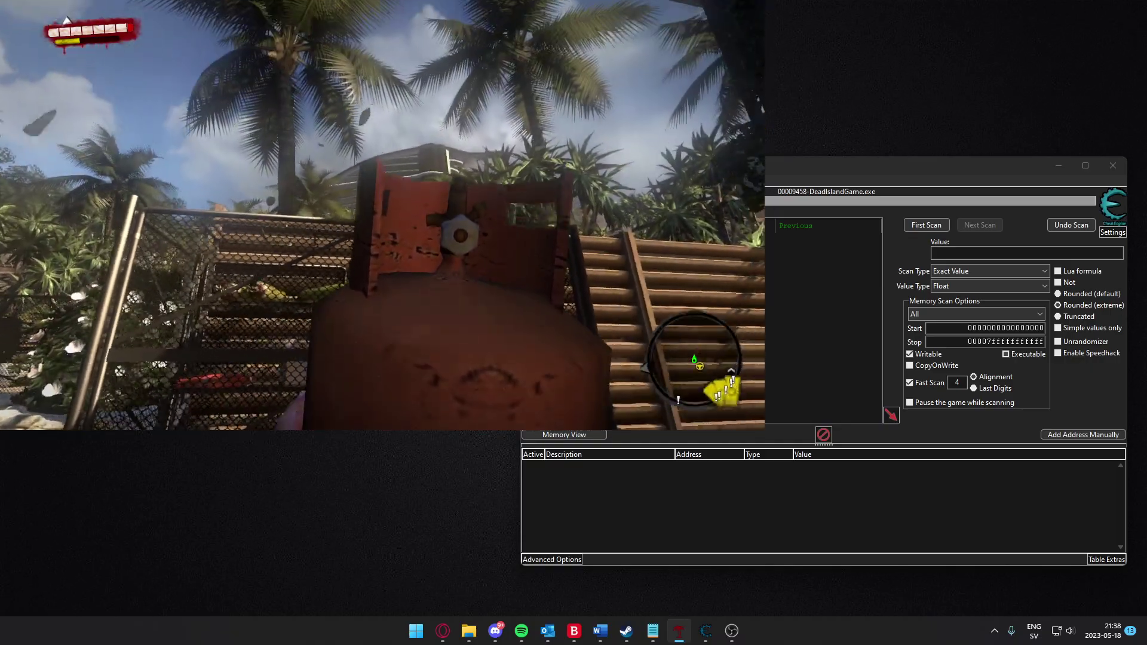
left_click(383, 216)
key("w")
key("a")
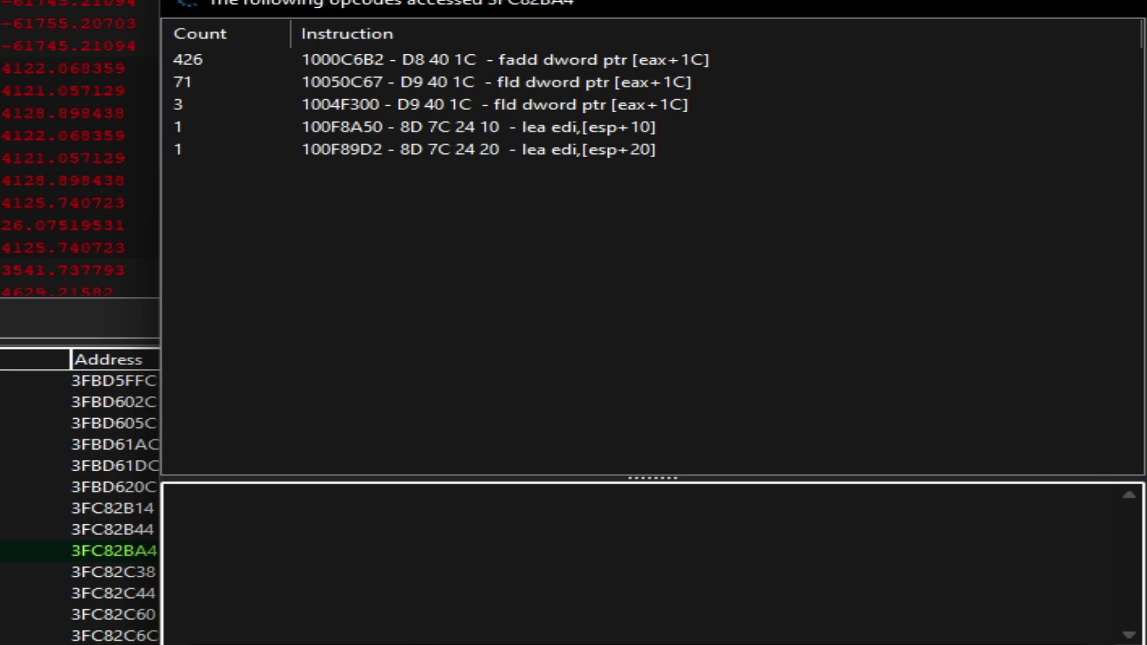
left_click(642, 63)
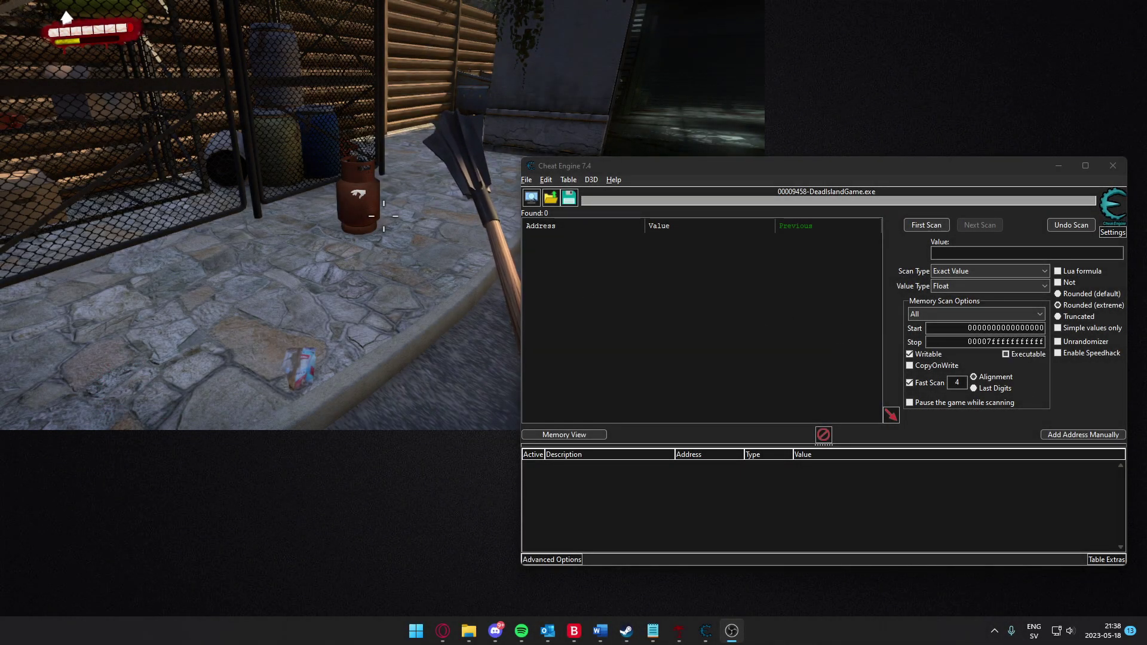
- Walk around the gas canister near the fence in the game and examine it from several sides, standing and crouching
left_click(384, 216)
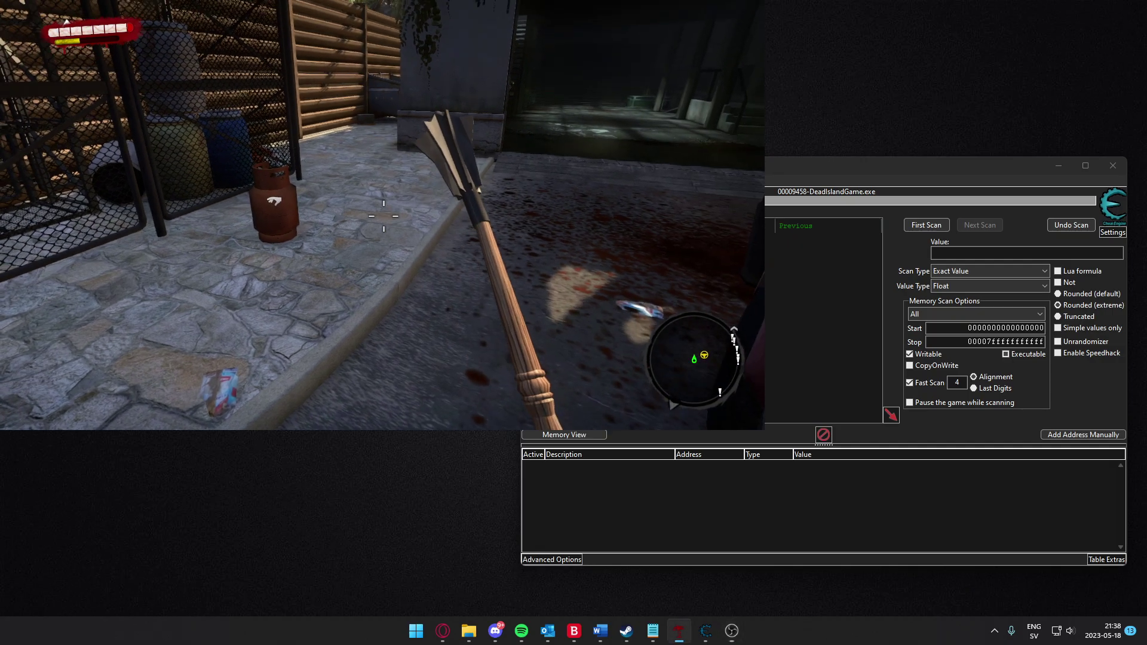
key("w")
key("w")
key("c")
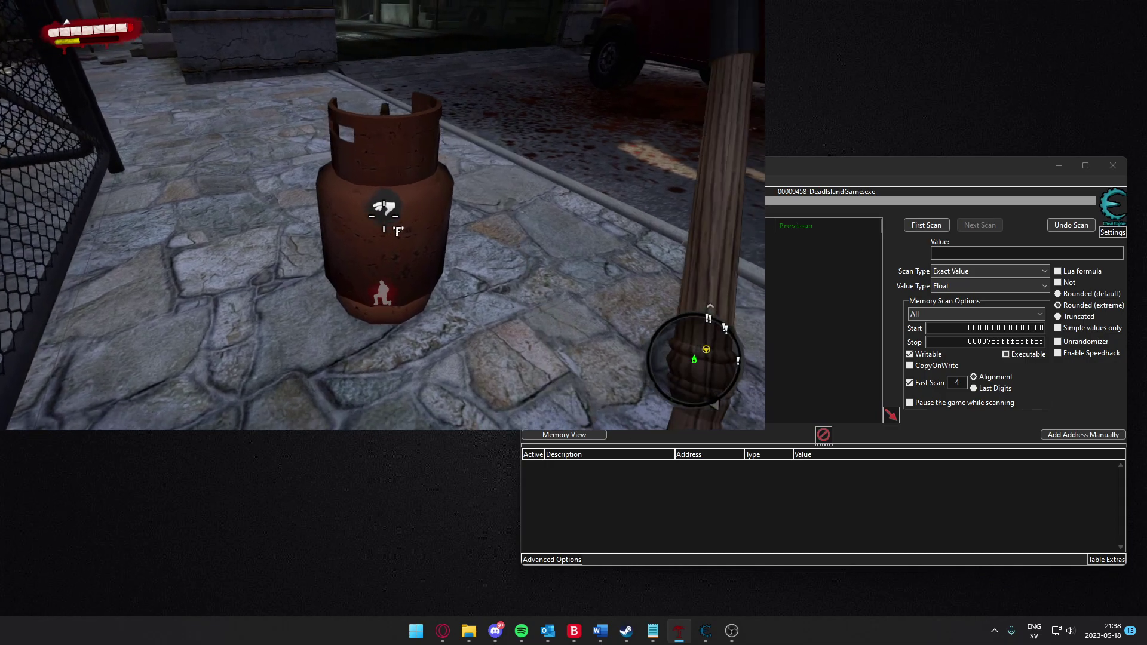
key("d")
key("a")
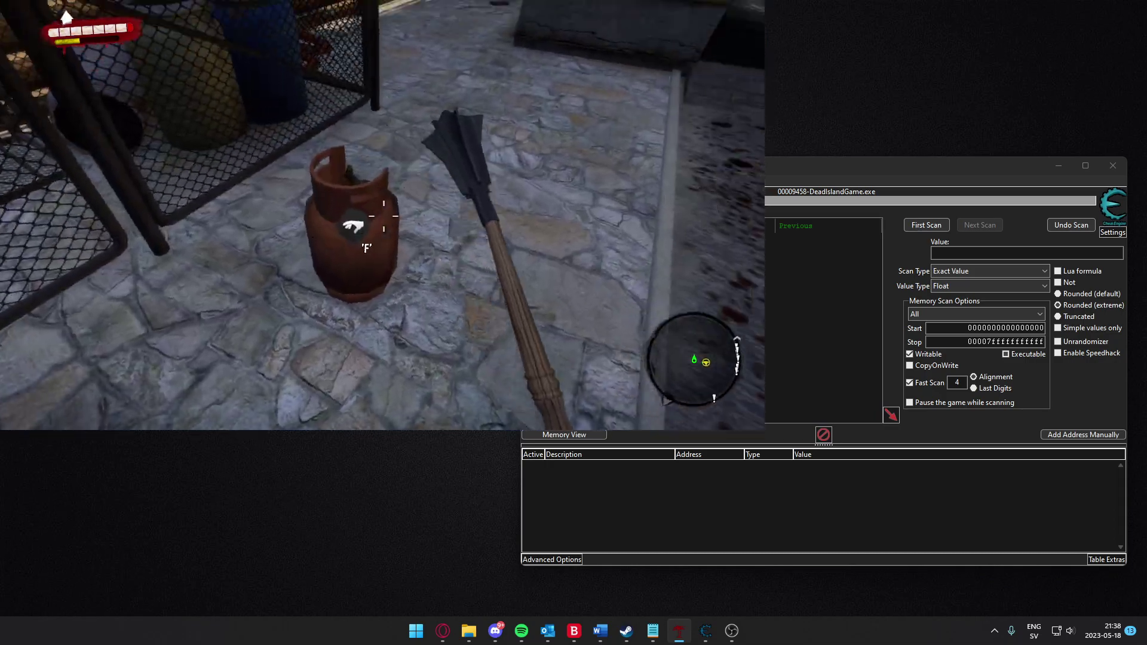
key("c")
key("d")
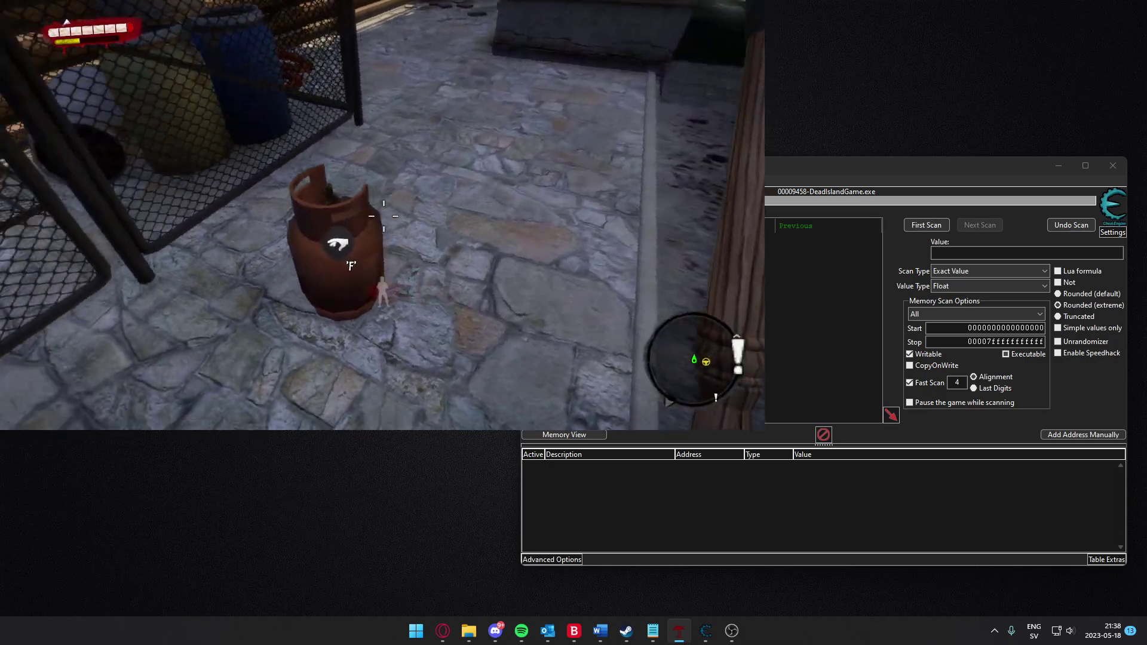
key("a")
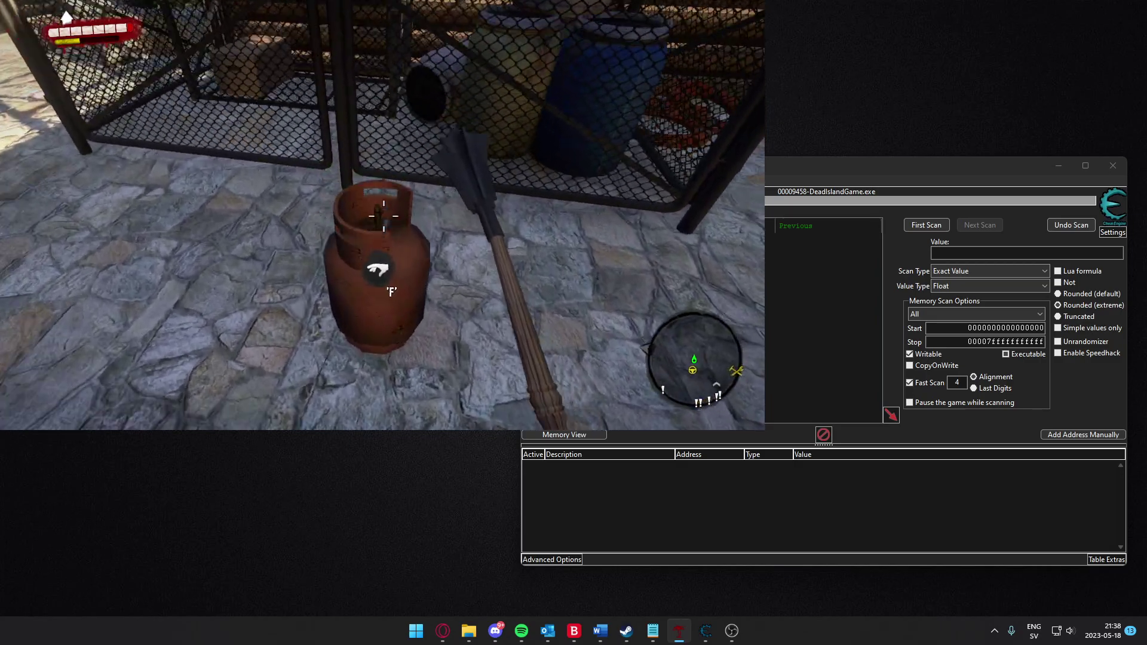
key("w")
key("a")
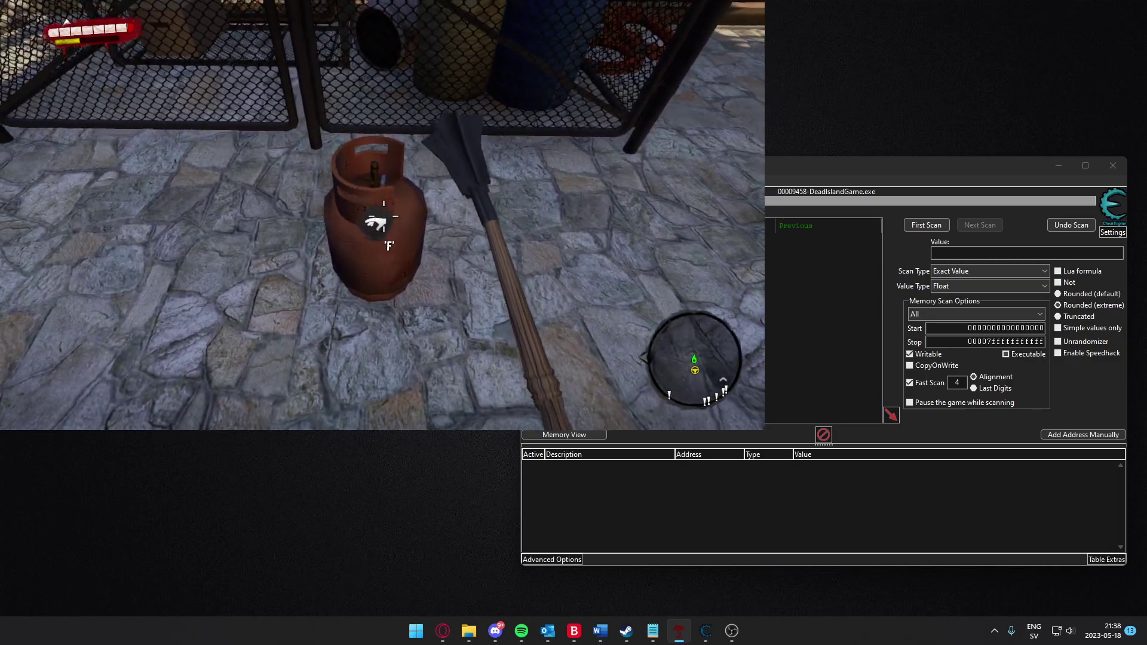
key("c")
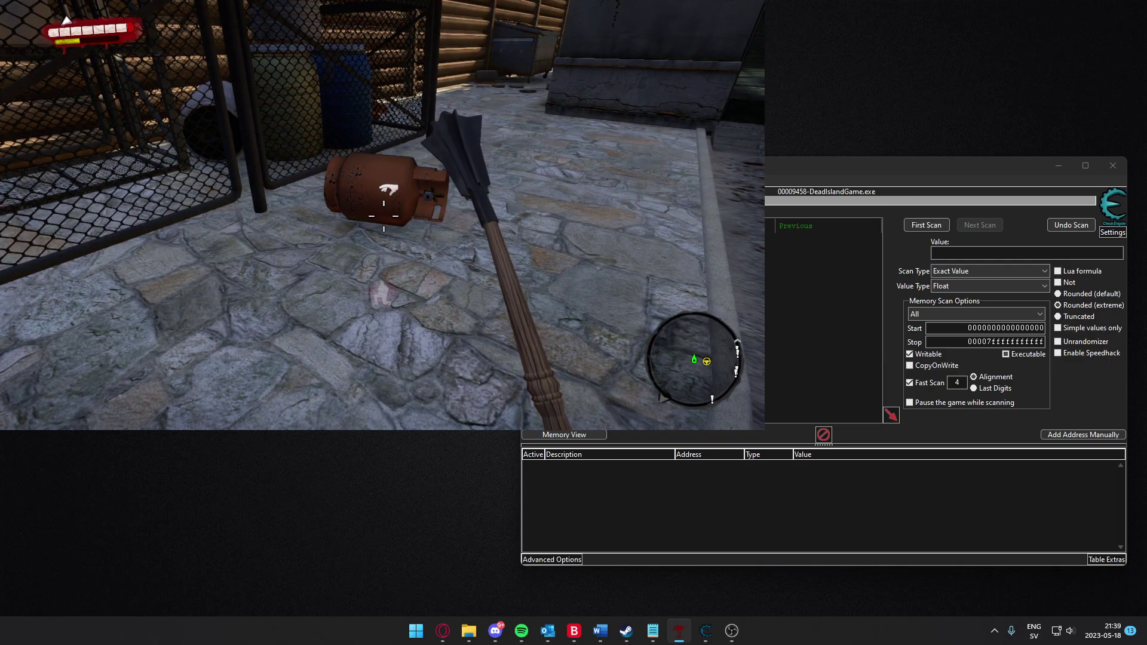
key("c")
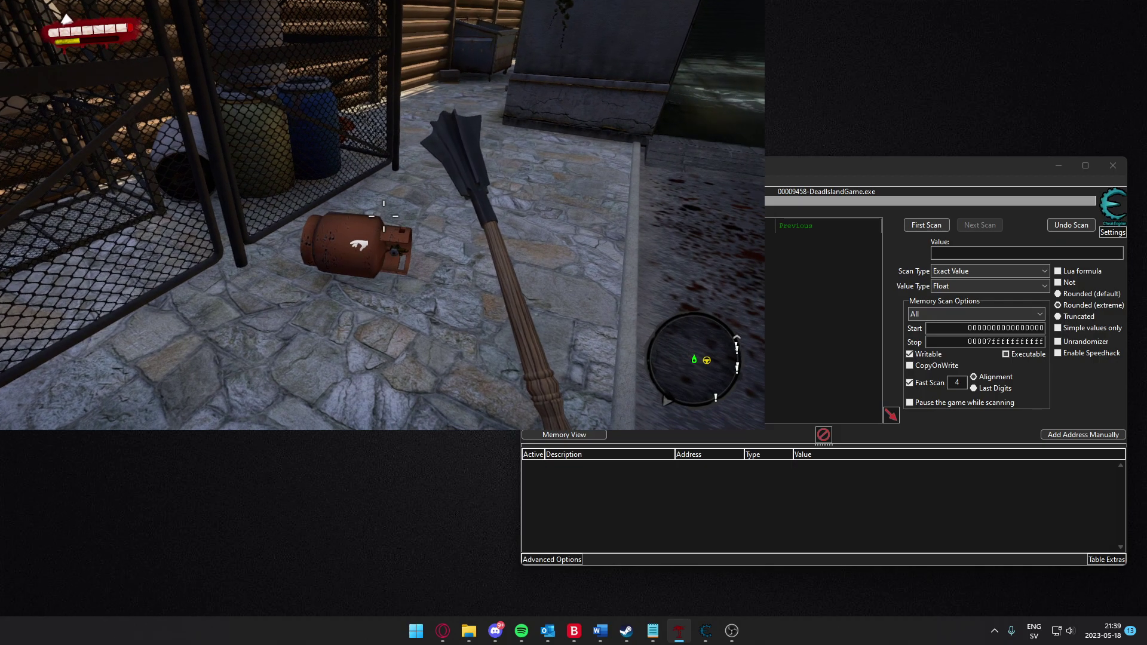
key("w")
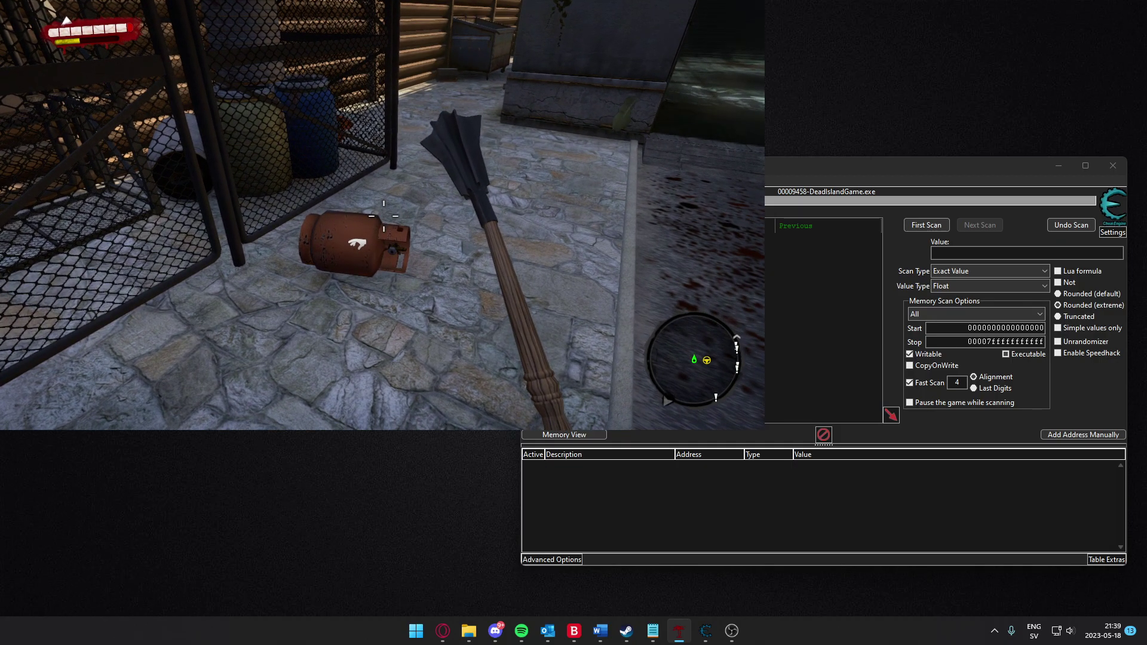
key("w")
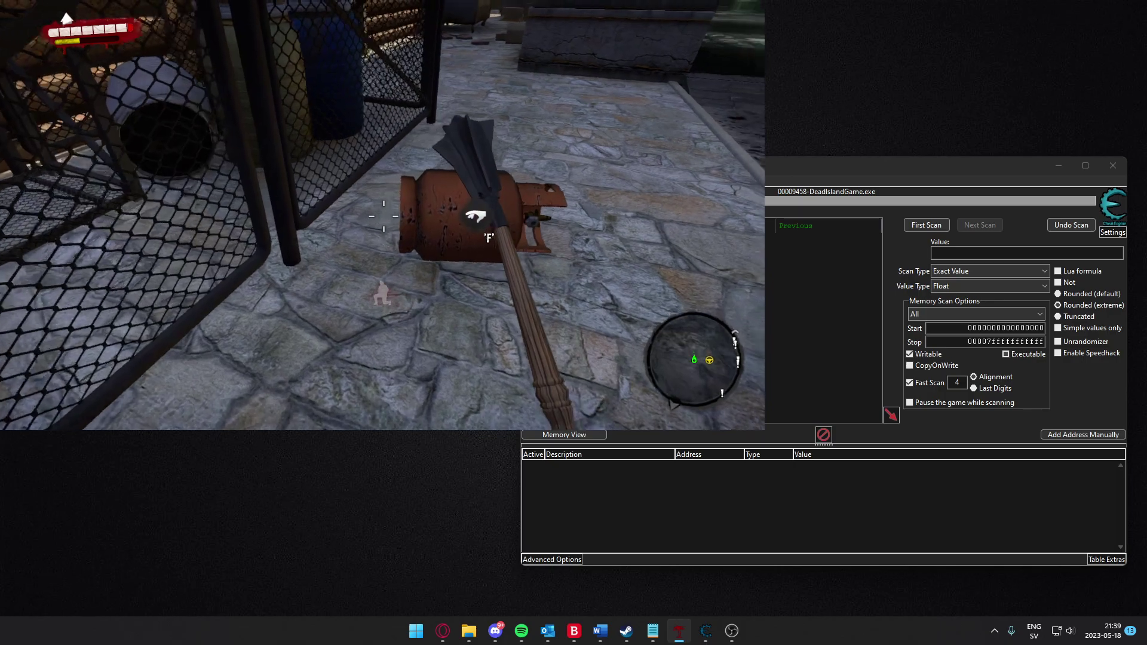
key("c")
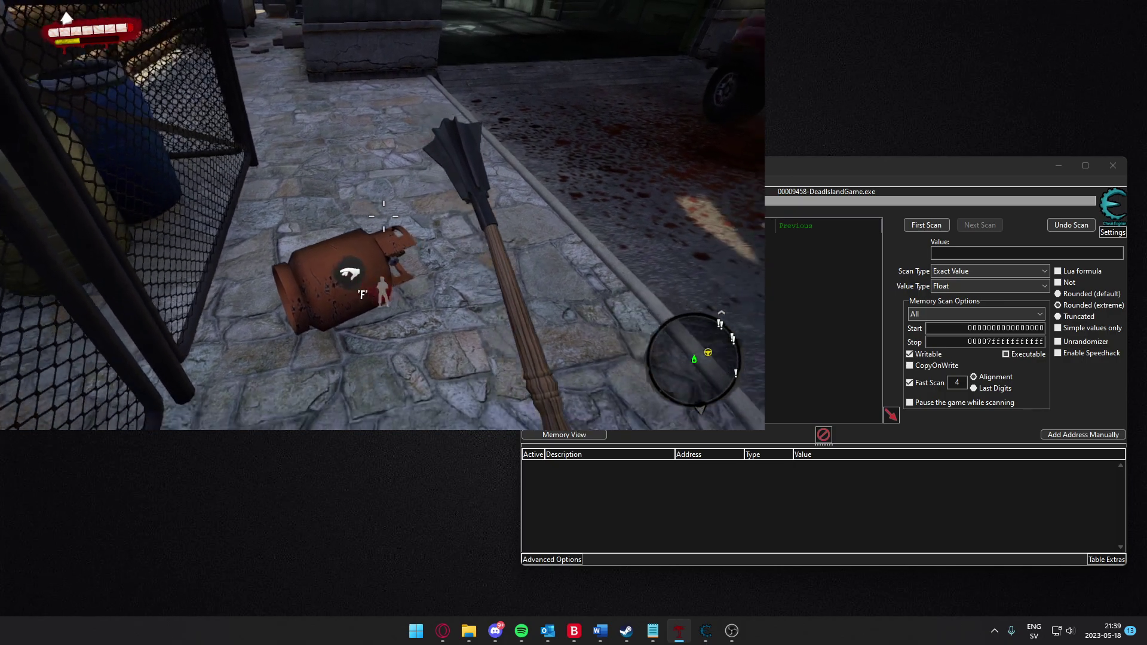
key("c")
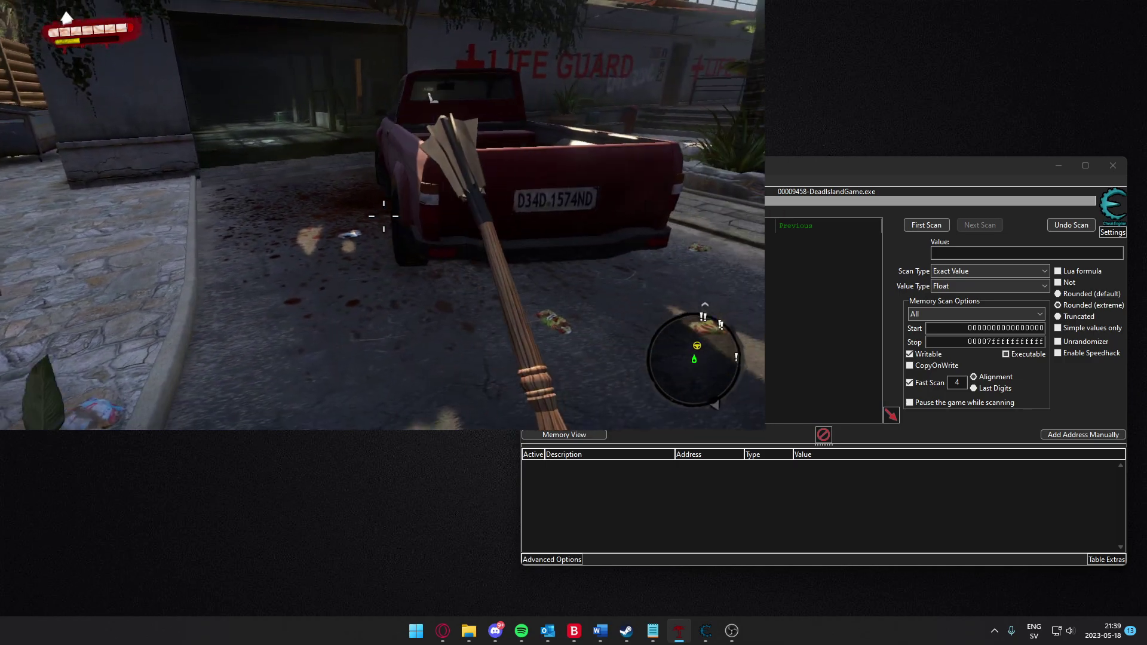
key("w")
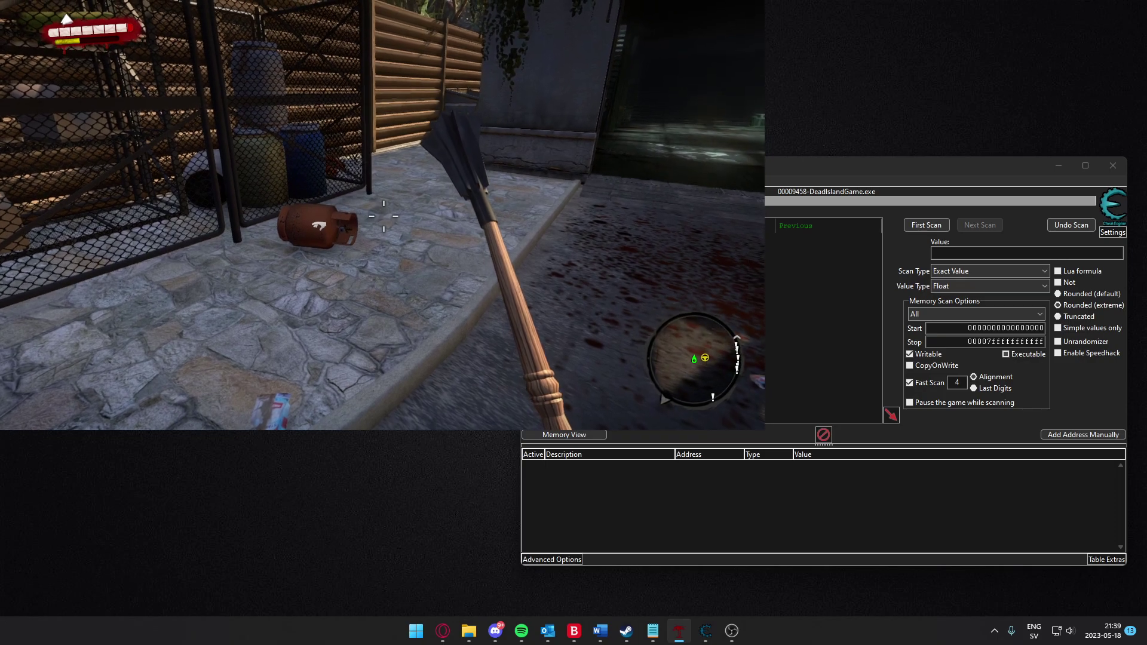
- Pause the game and switch to Cheat Engine
key("Escape")
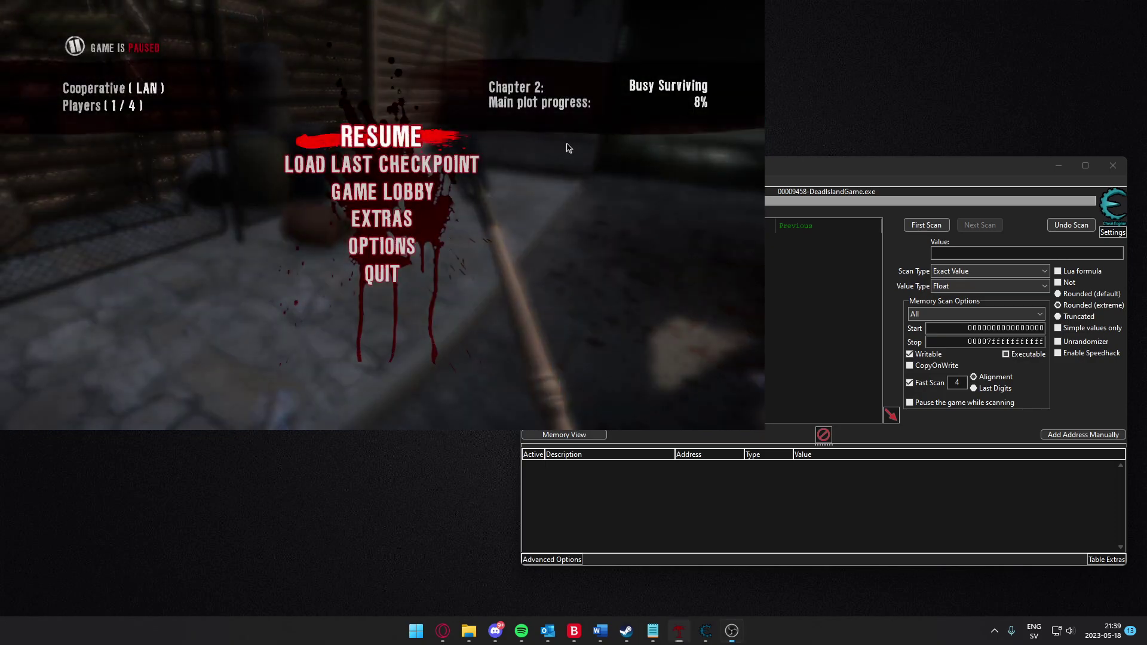
left_click(894, 178)
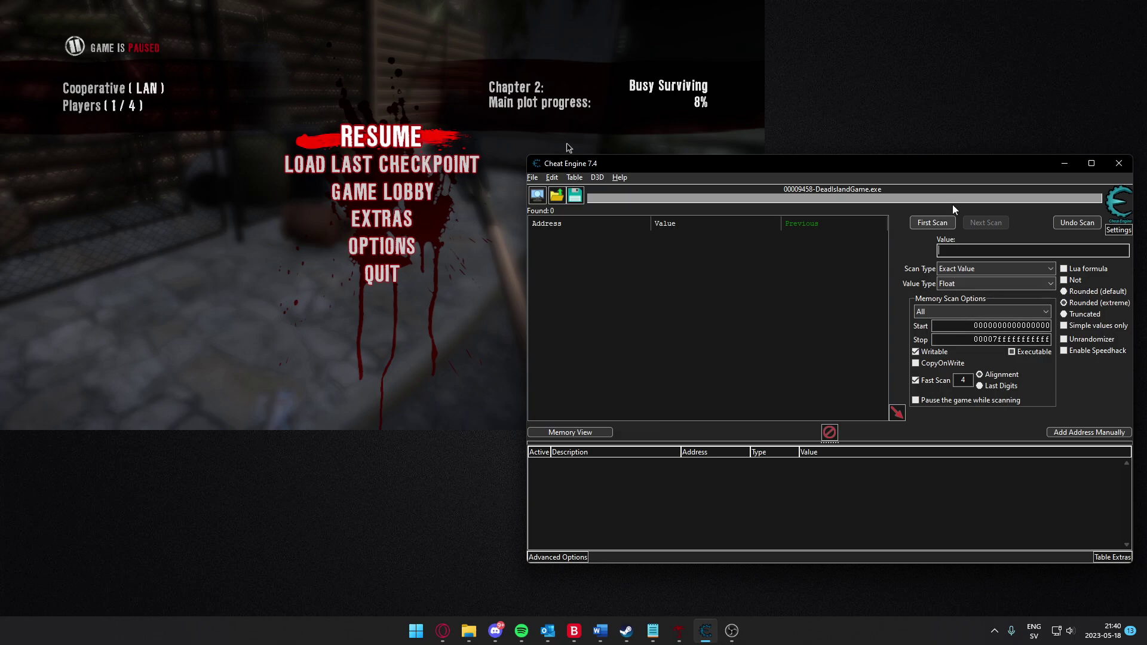
left_click_drag(942, 169, 944, 163)
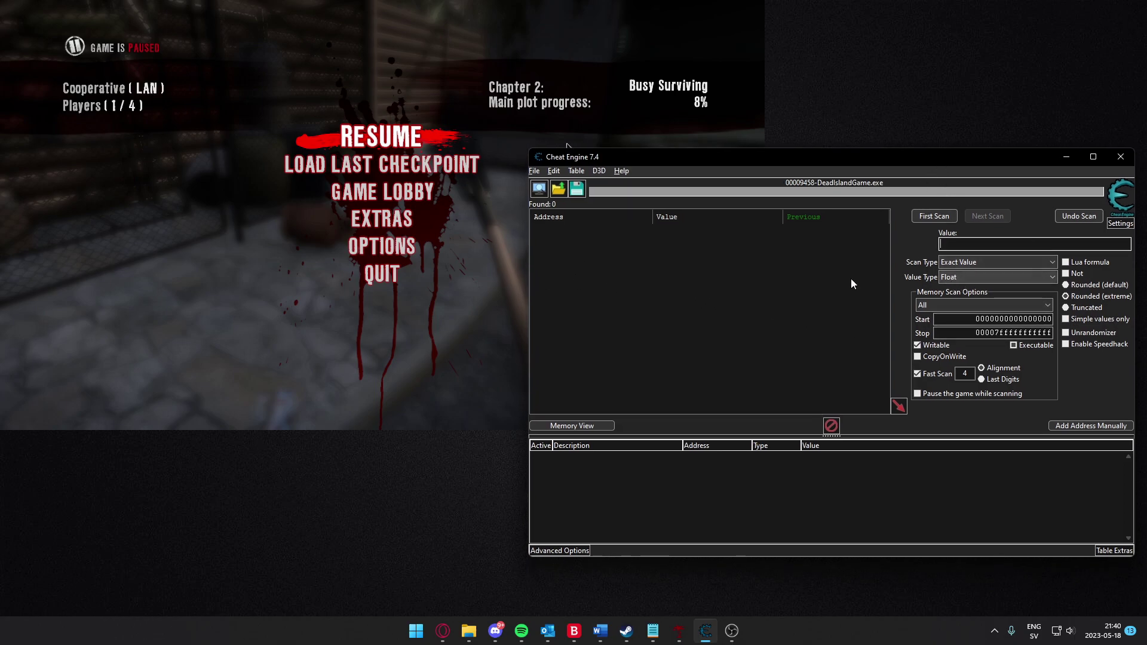
left_click(961, 277)
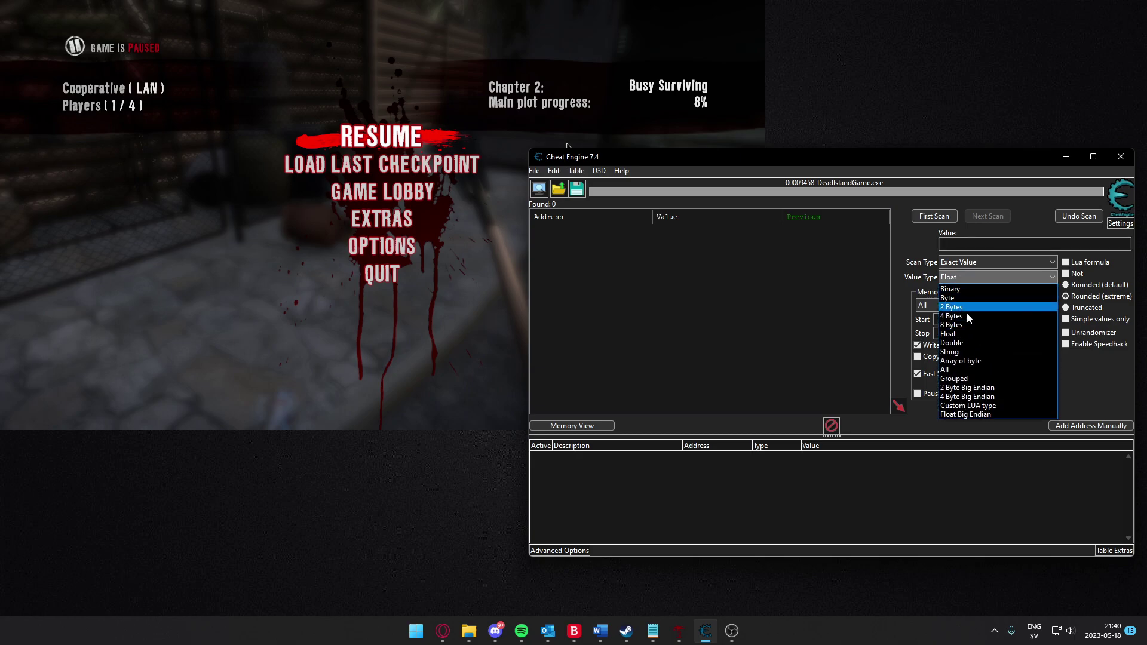
left_click(773, 314)
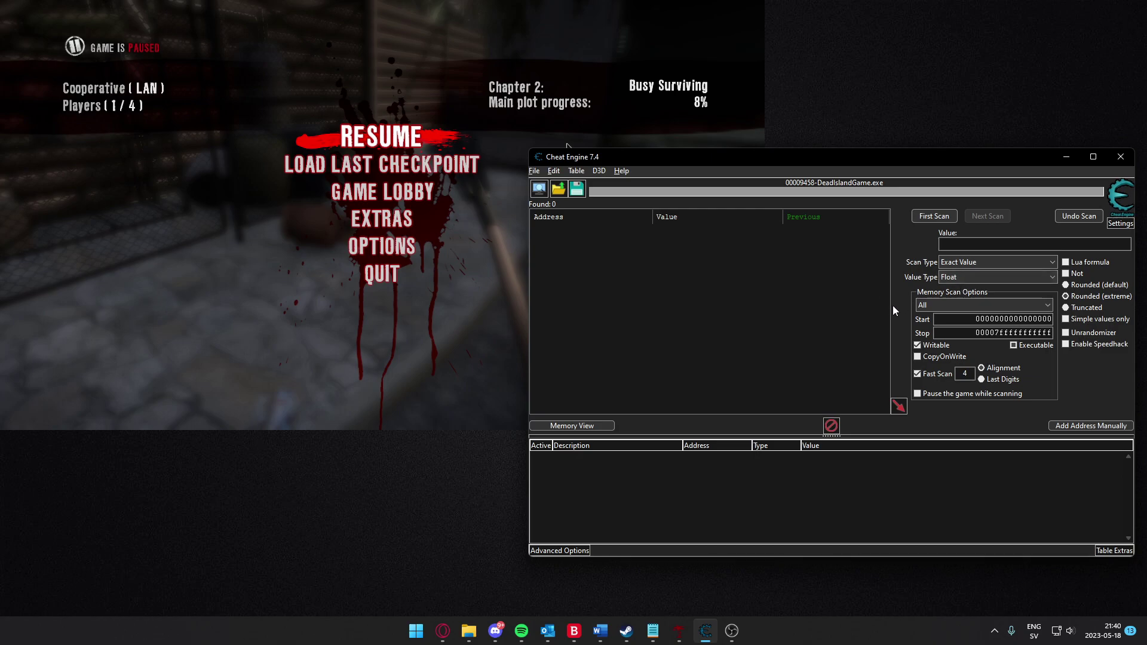
left_click(994, 277)
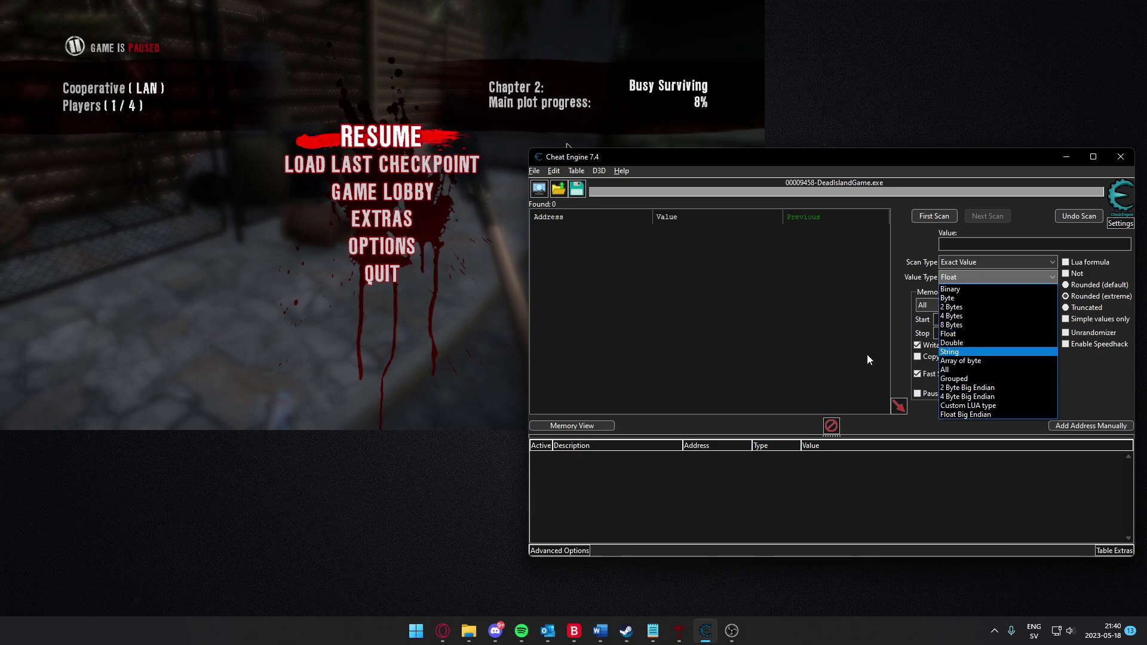
left_click(805, 314)
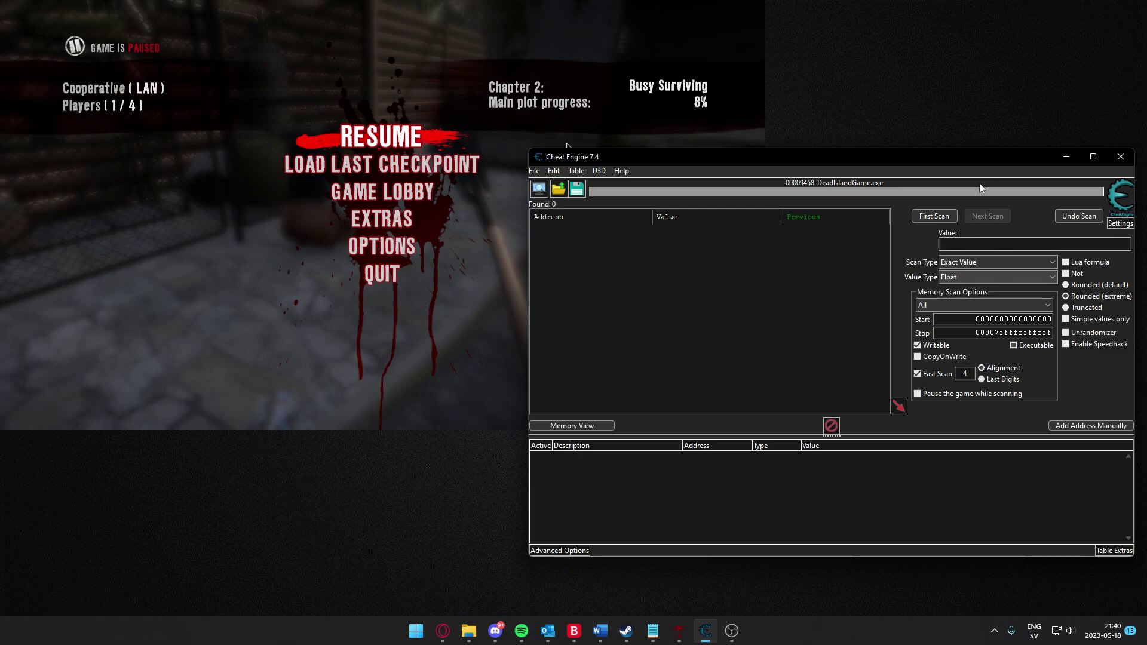
left_click(969, 277)
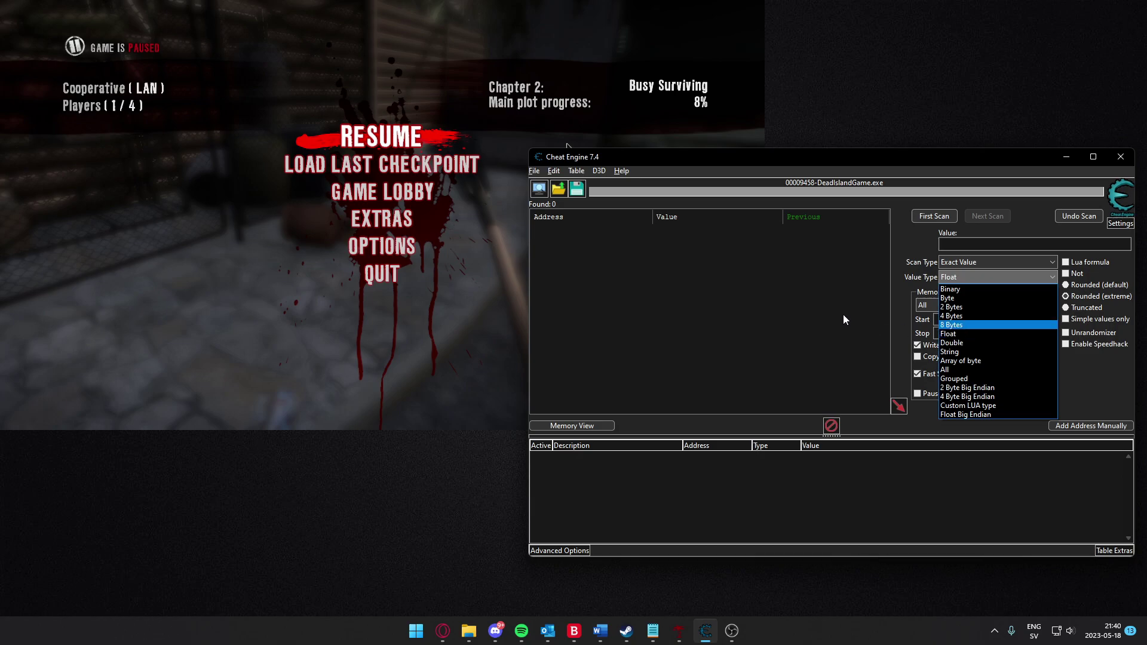
left_click(966, 245)
- Run a first scan for Float values with the scan type Unknown initial value
left_click(969, 263)
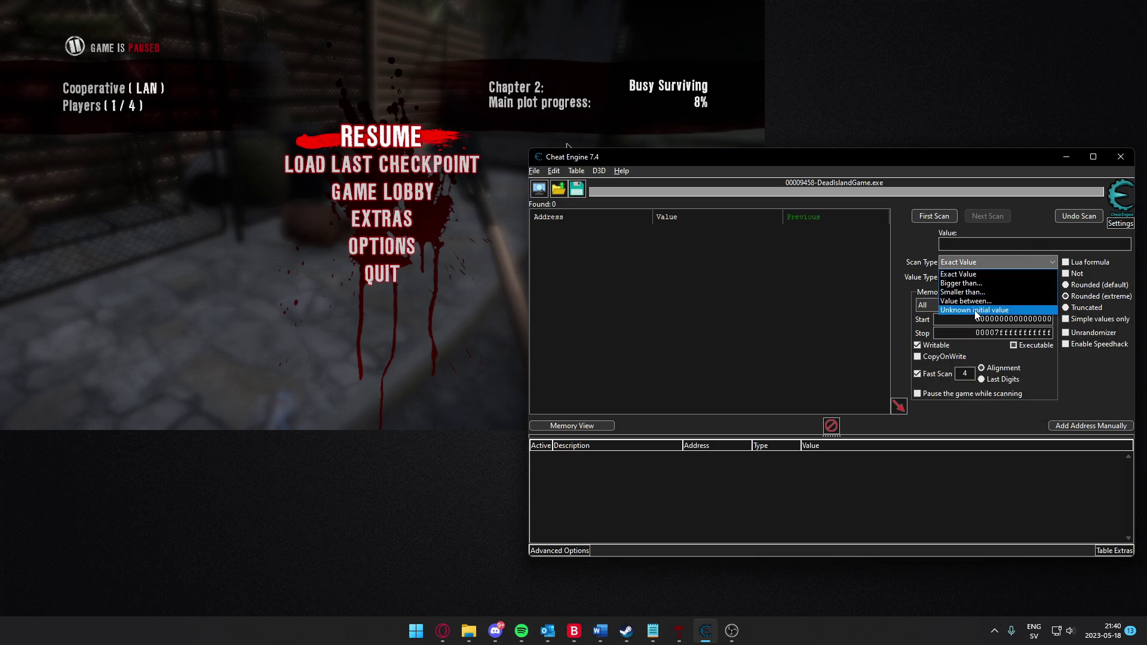
left_click(977, 310)
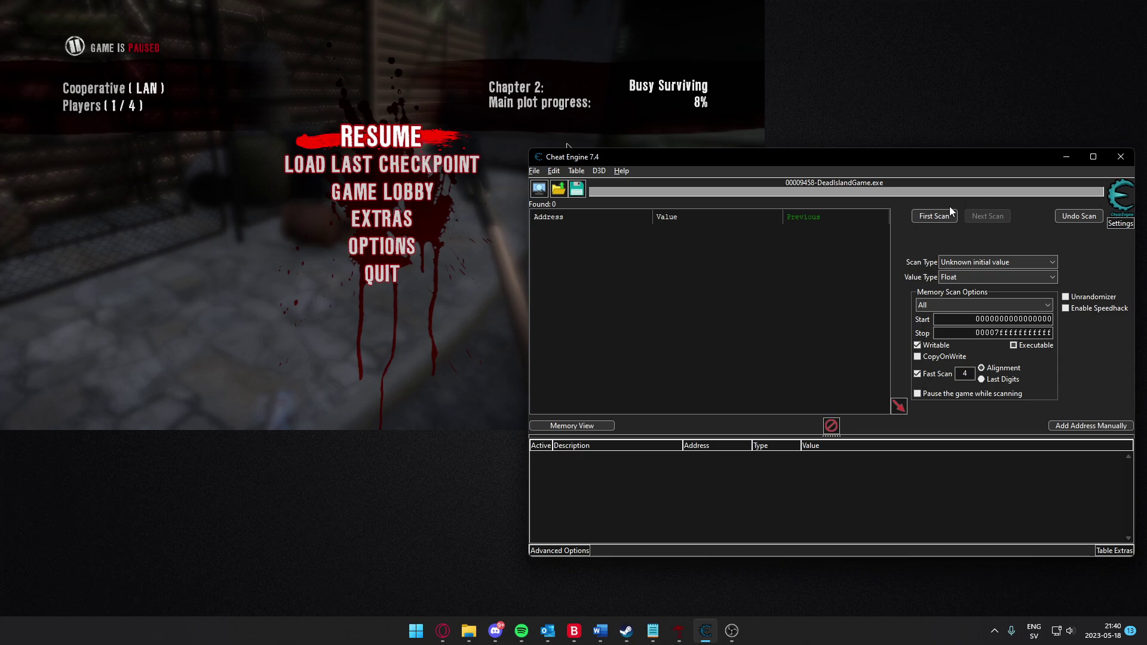
left_click(934, 216)
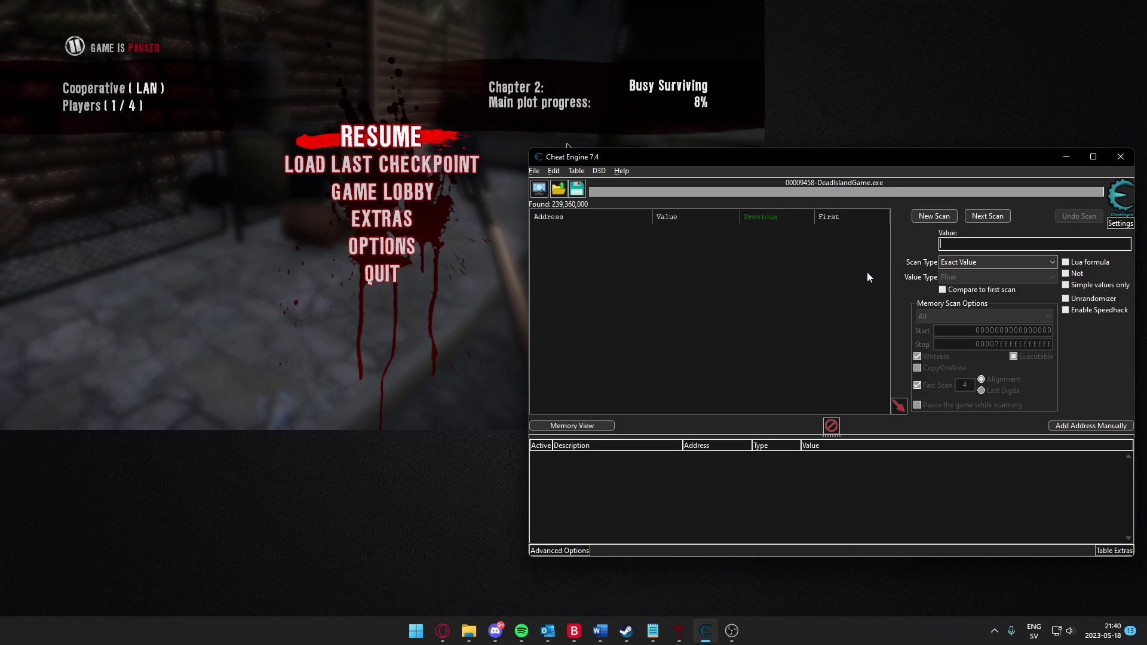
left_click_drag(944, 162, 938, 160)
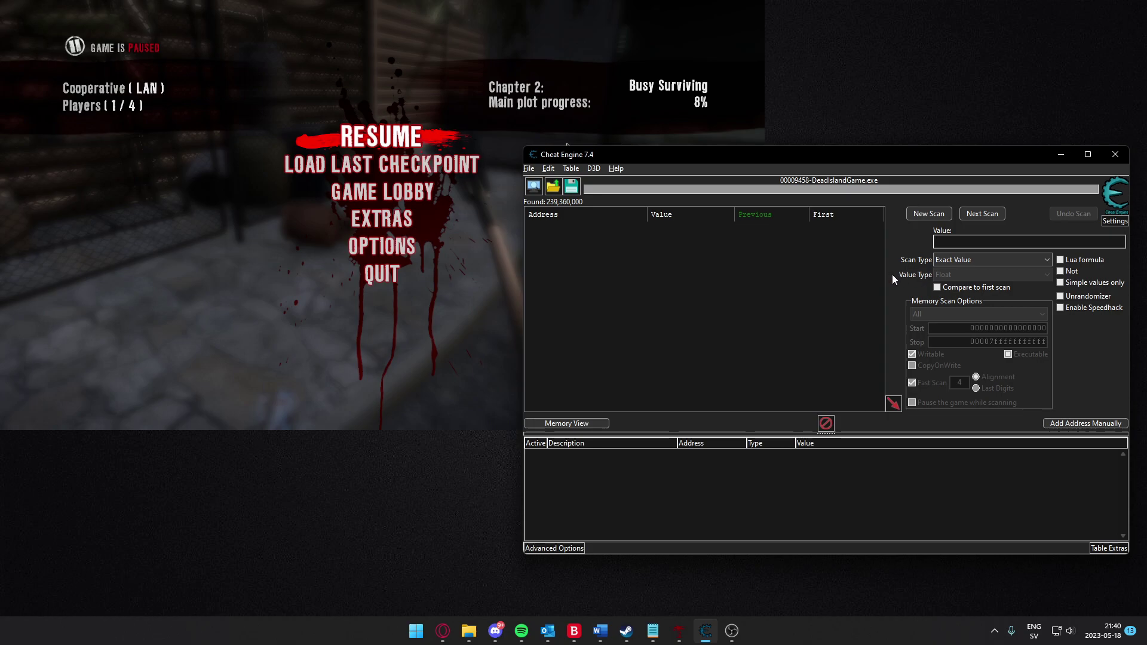
mouse_move(872, 157)
left_mouse_down()
mouse_move(849, 153)
mouse_move(860, 153)
left_mouse_up()
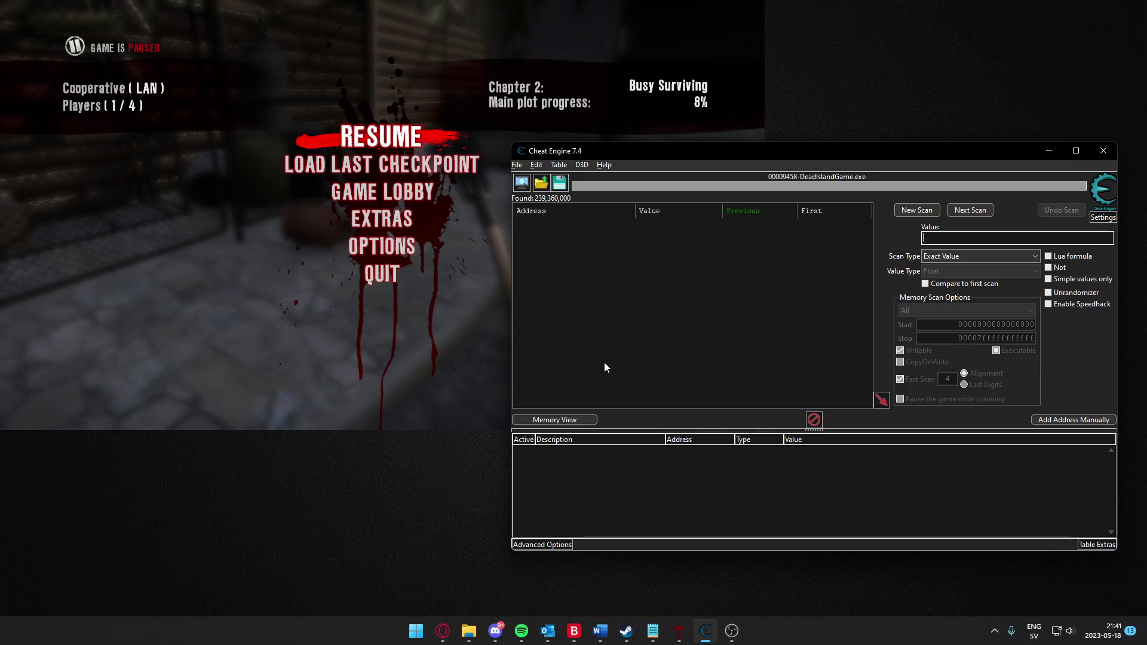
- Switch back to the game, resume play and pick up the gas canister to move it toward the red pickup truck
key("alt+Tab")
key("Escape")
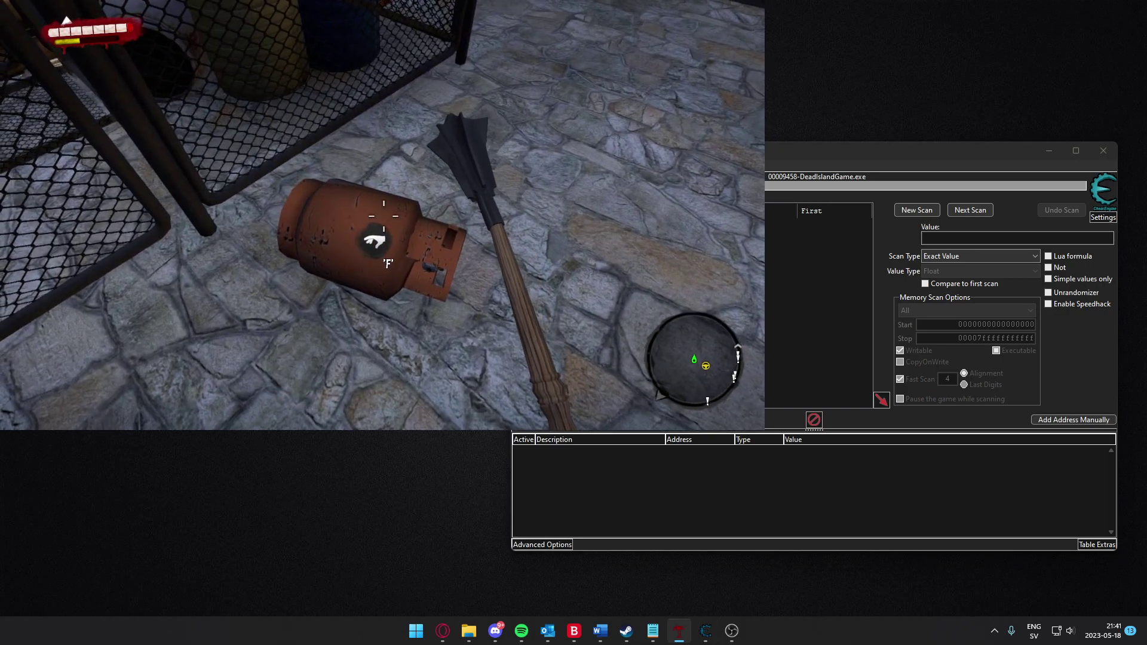
key("e")
key("w")
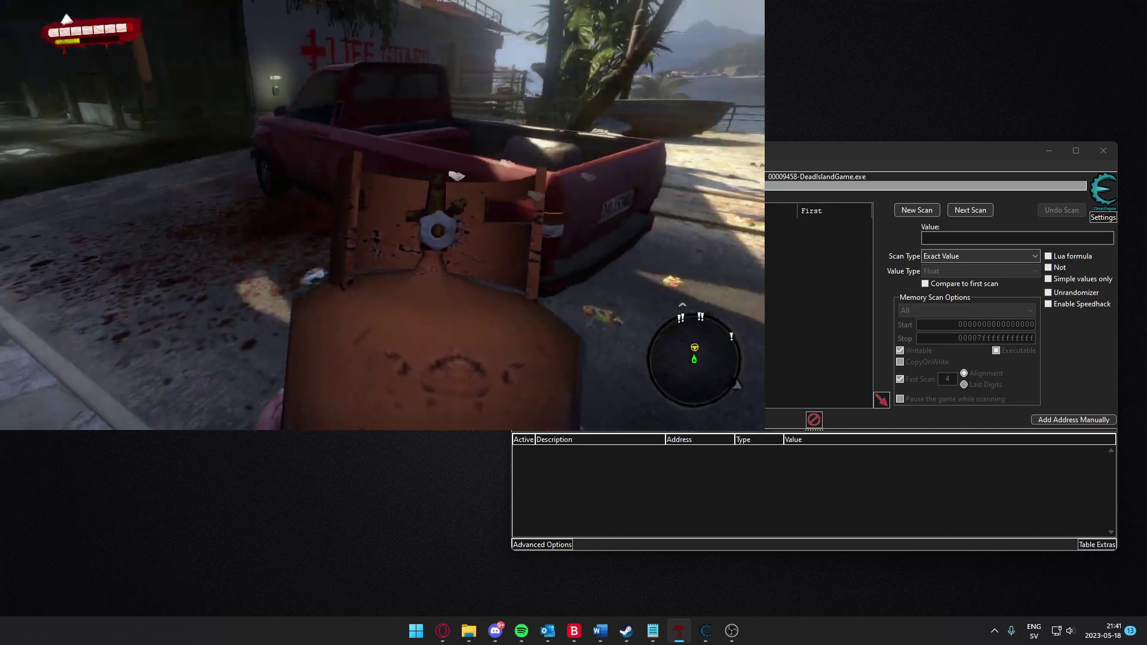
key("e")
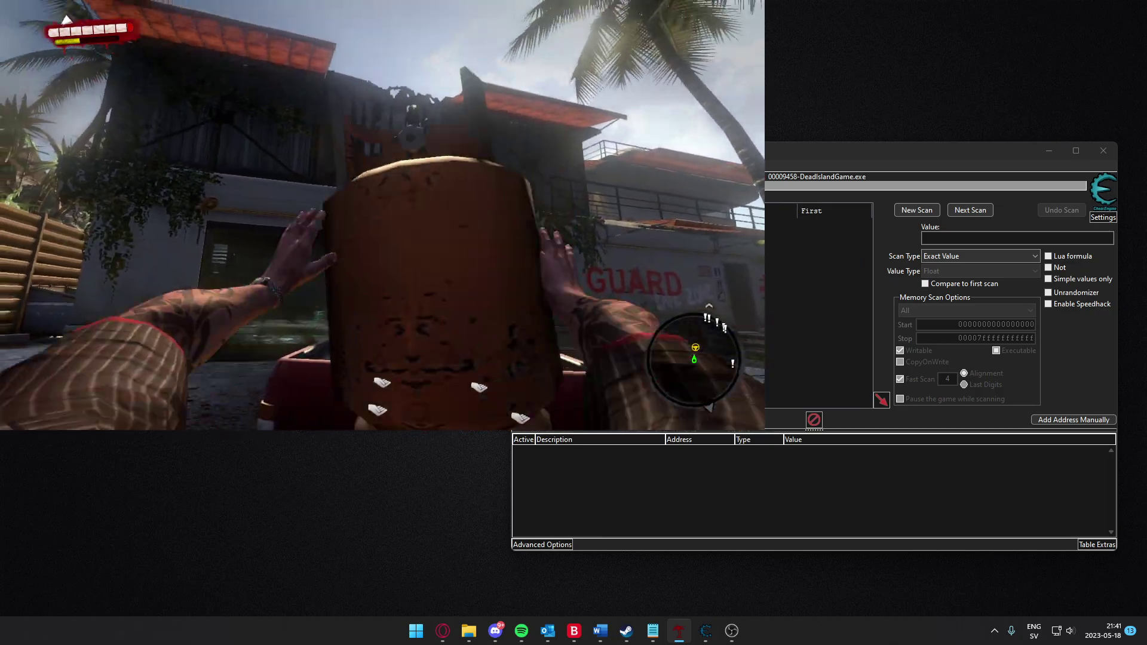
- Leave the gas canister on the red pickup truck, pause the game and switch to Cheat Engine
key("d")
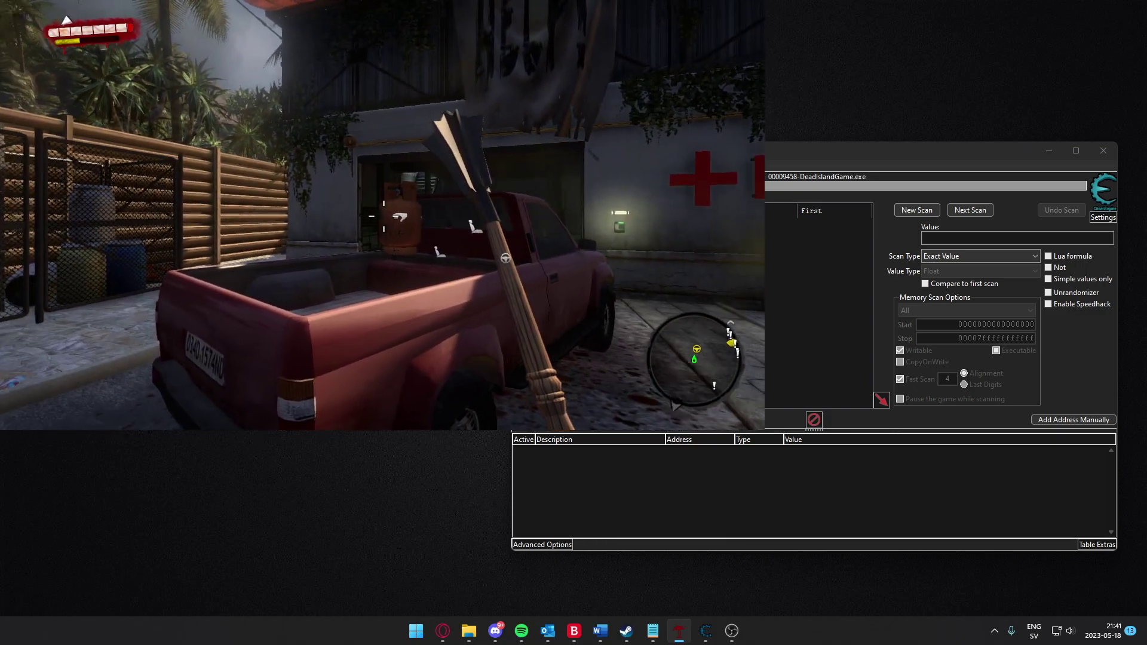
key("Escape")
key("alt+Tab")
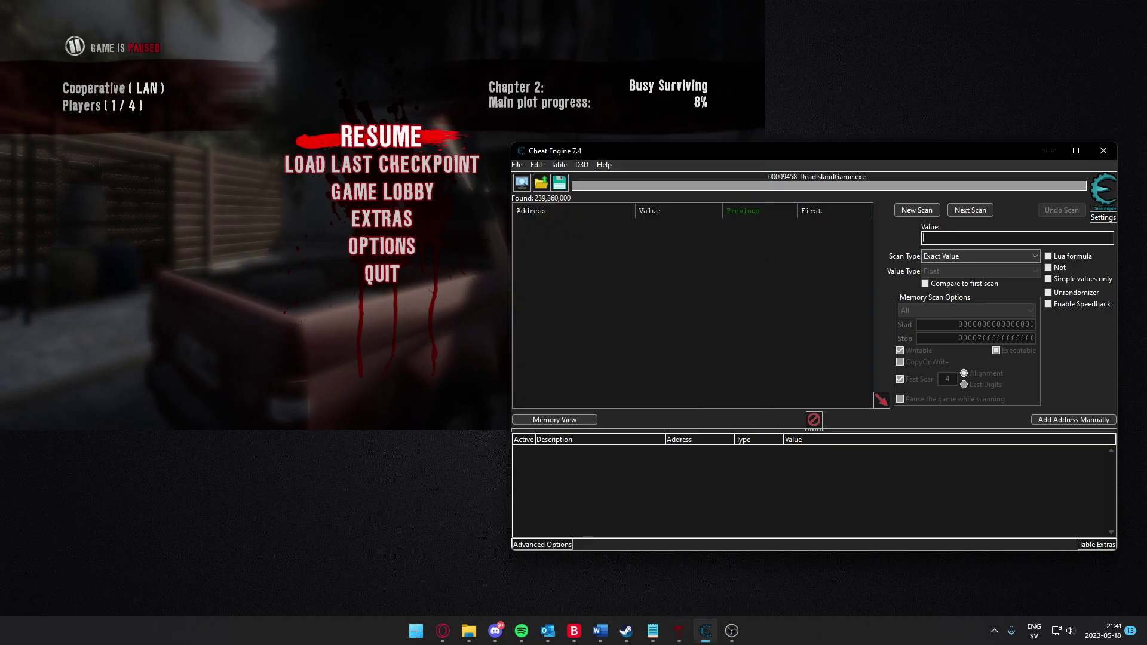
- Run a next scan with the scan type Increased value
left_click(994, 257)
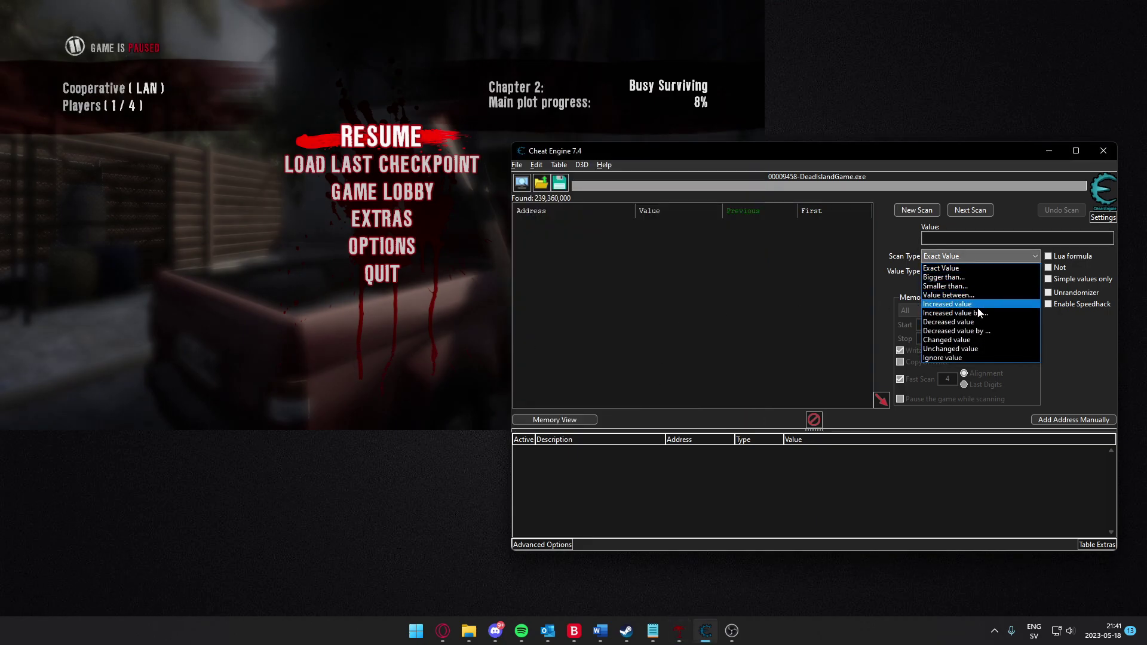
left_click(974, 305)
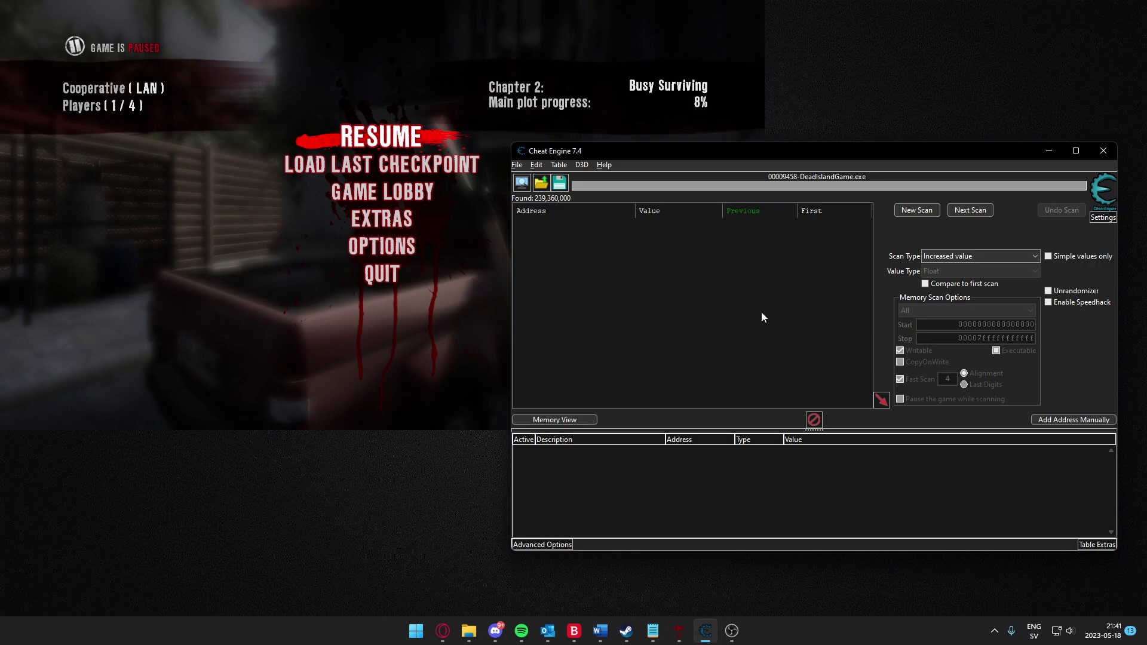
left_click(970, 210)
- Return to the game, resume play, pick up the canister from the truck and throw it onto the paving by the fenced cage
key("alt+Tab")
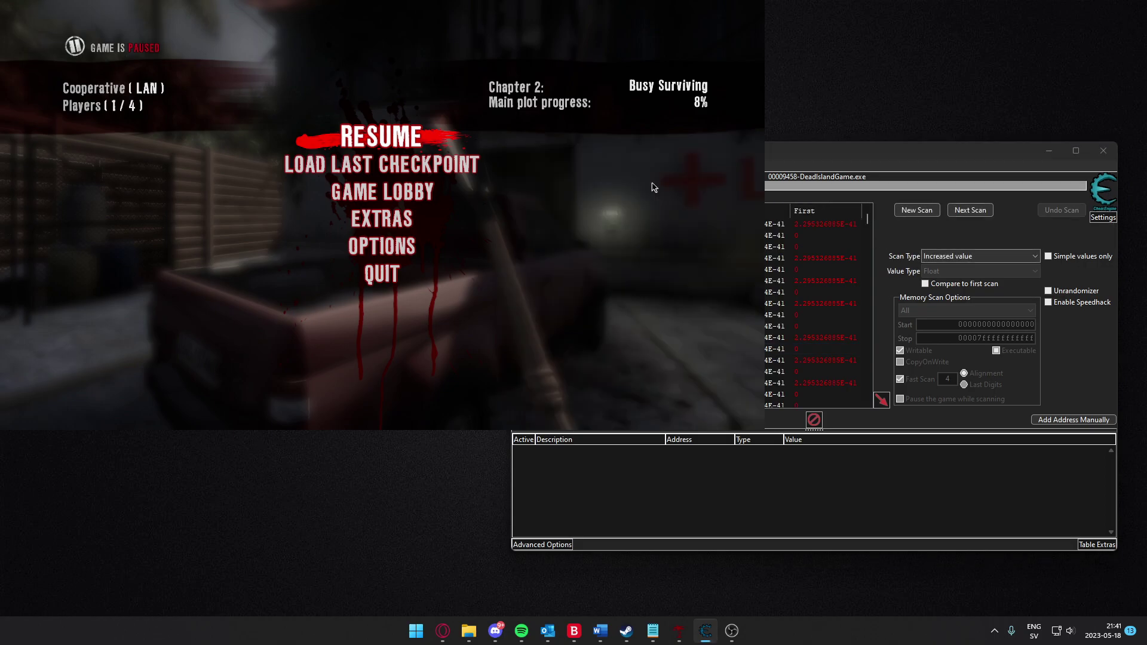
key("Escape")
key("w")
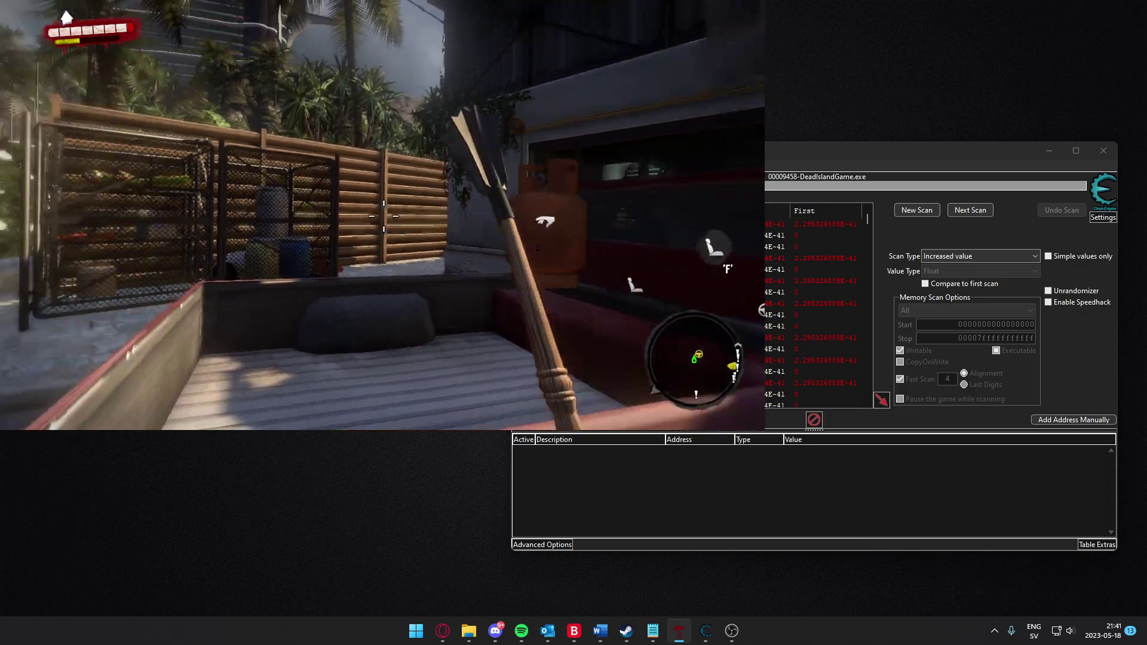
key("shift+w")
key("space")
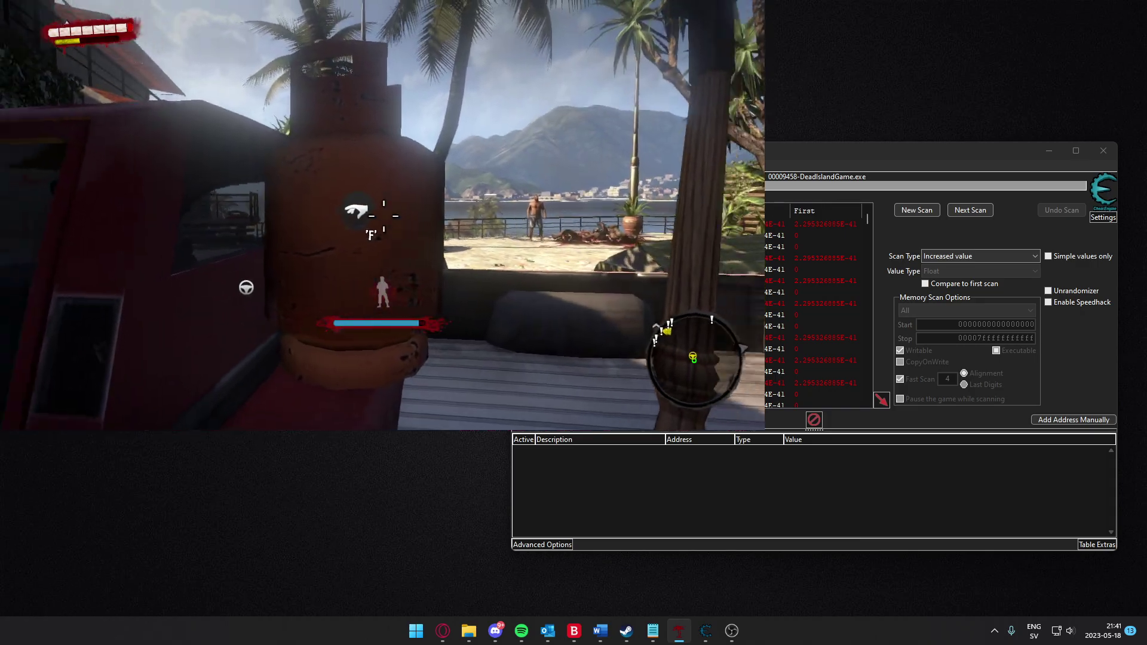
key("f")
key("w")
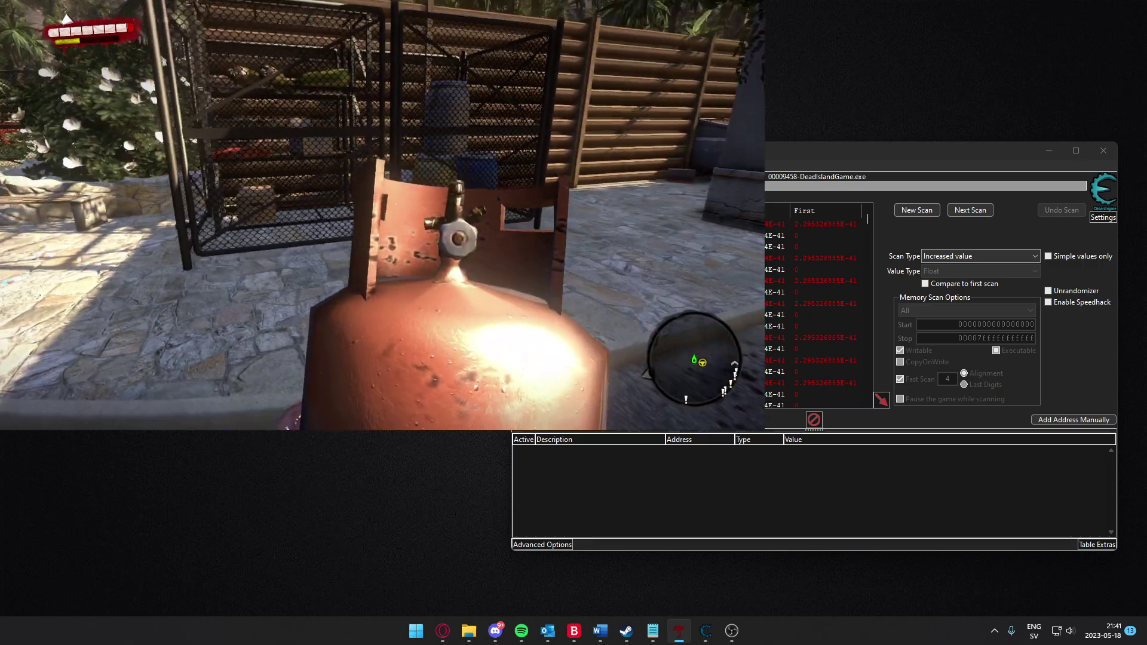
left_click(383, 215)
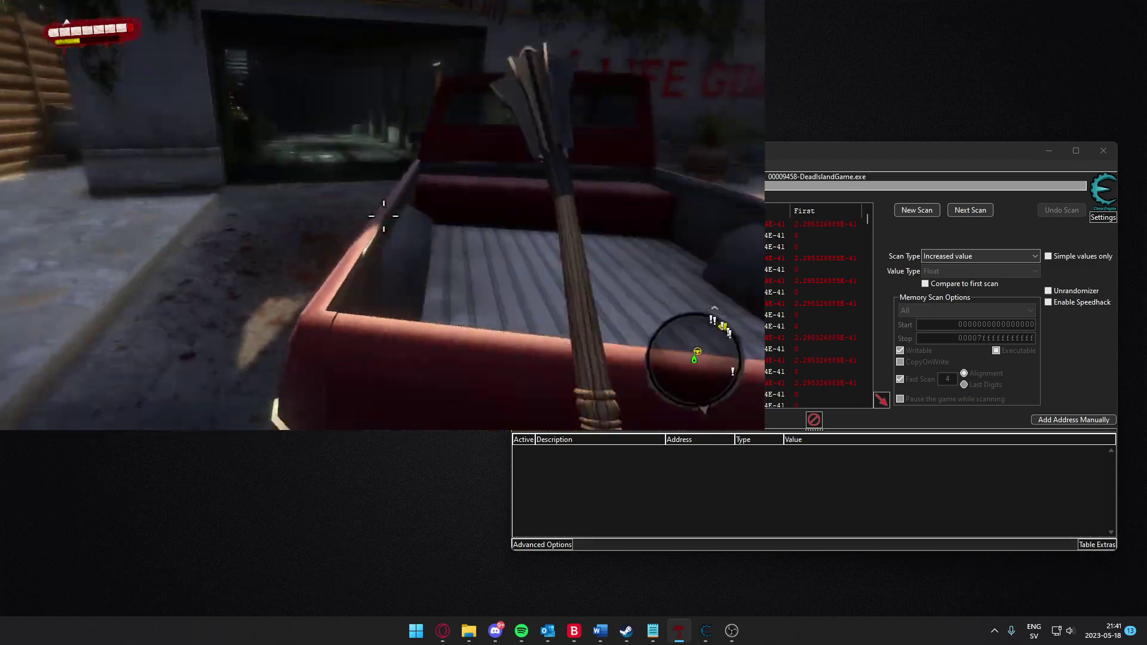
key("s")
key("w")
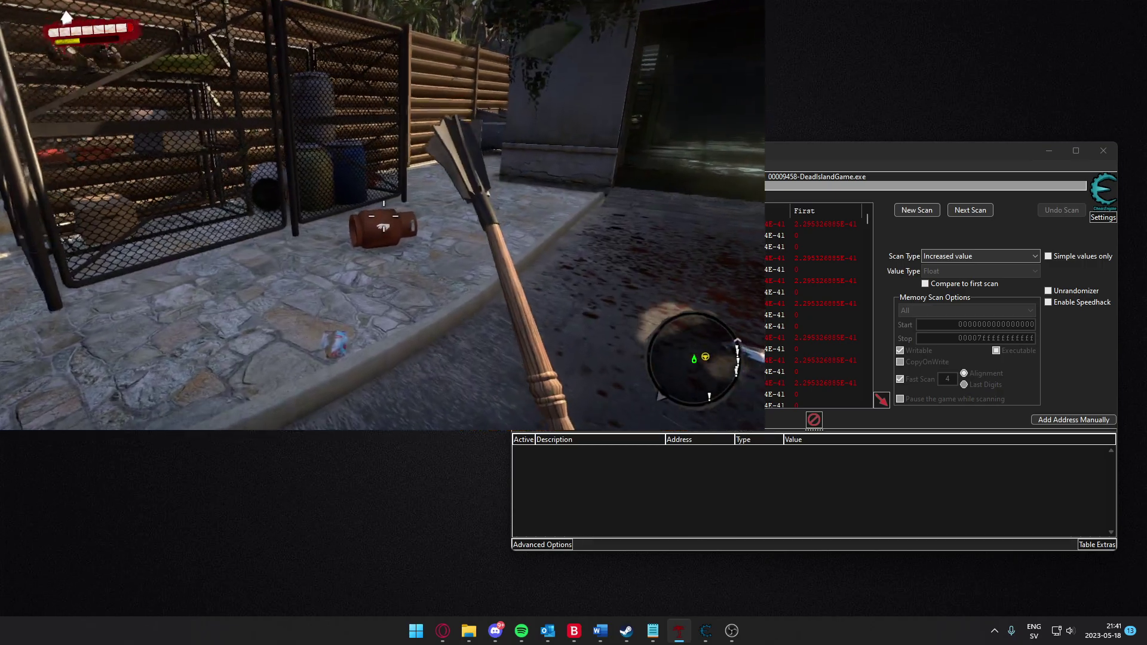
- Switch to Cheat Engine, run a next scan for Decreased value and shift its window slightly away from the game
key("alt+Tab")
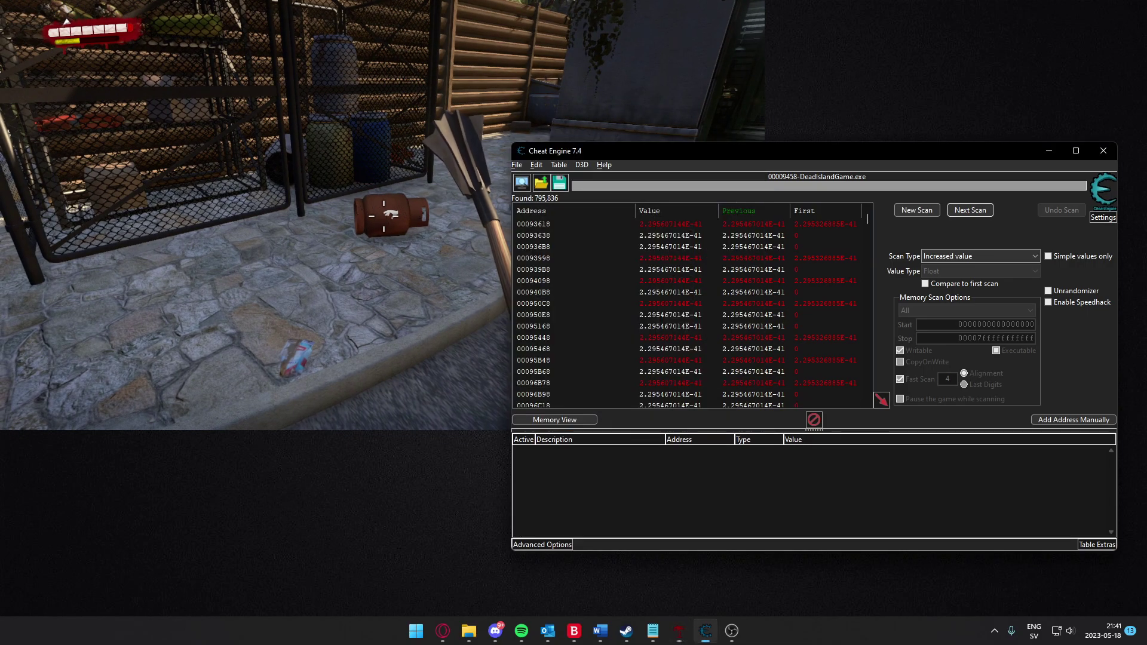
left_click(947, 258)
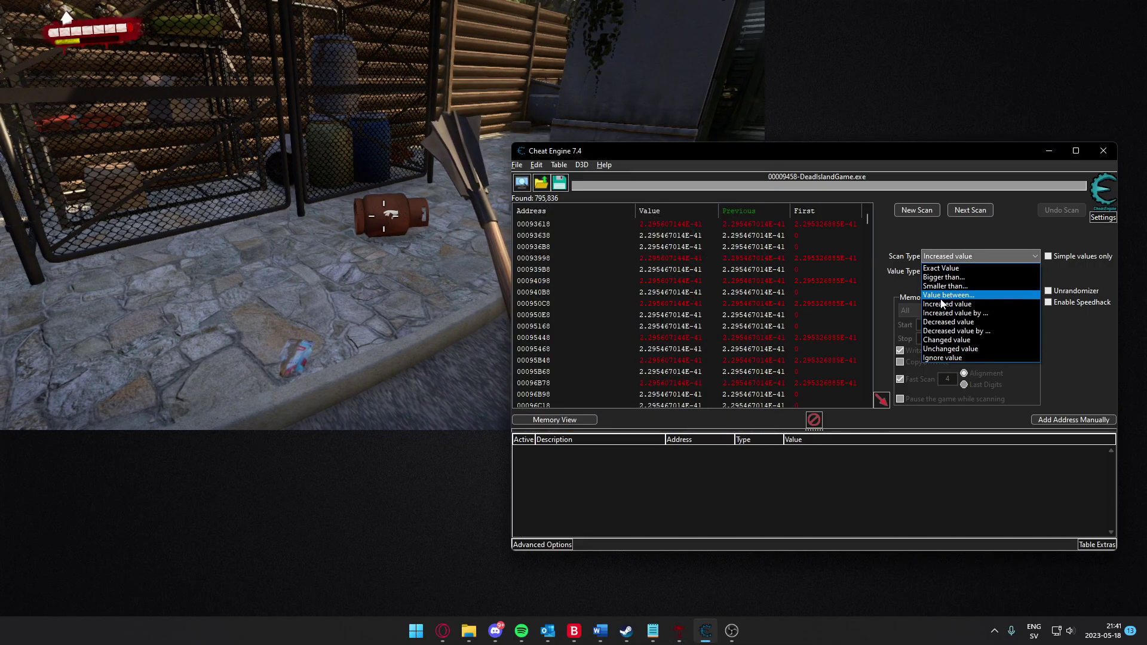
left_click(965, 323)
left_click(965, 209)
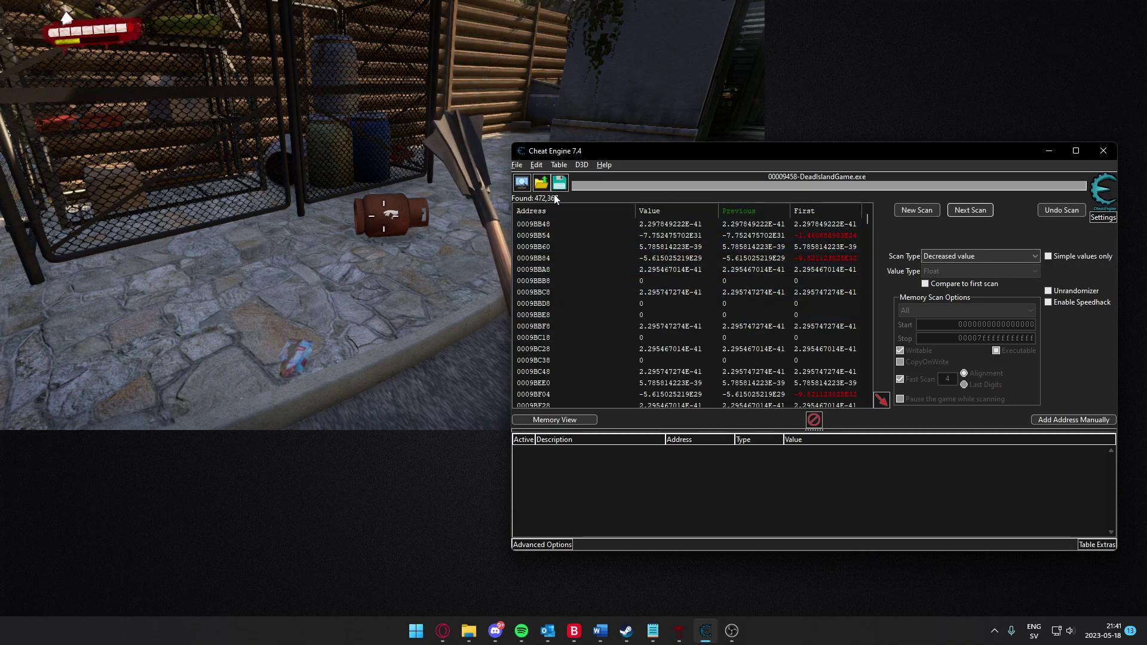
mouse_move(614, 156)
left_mouse_down()
mouse_move(648, 151)
mouse_move(629, 152)
left_mouse_up()
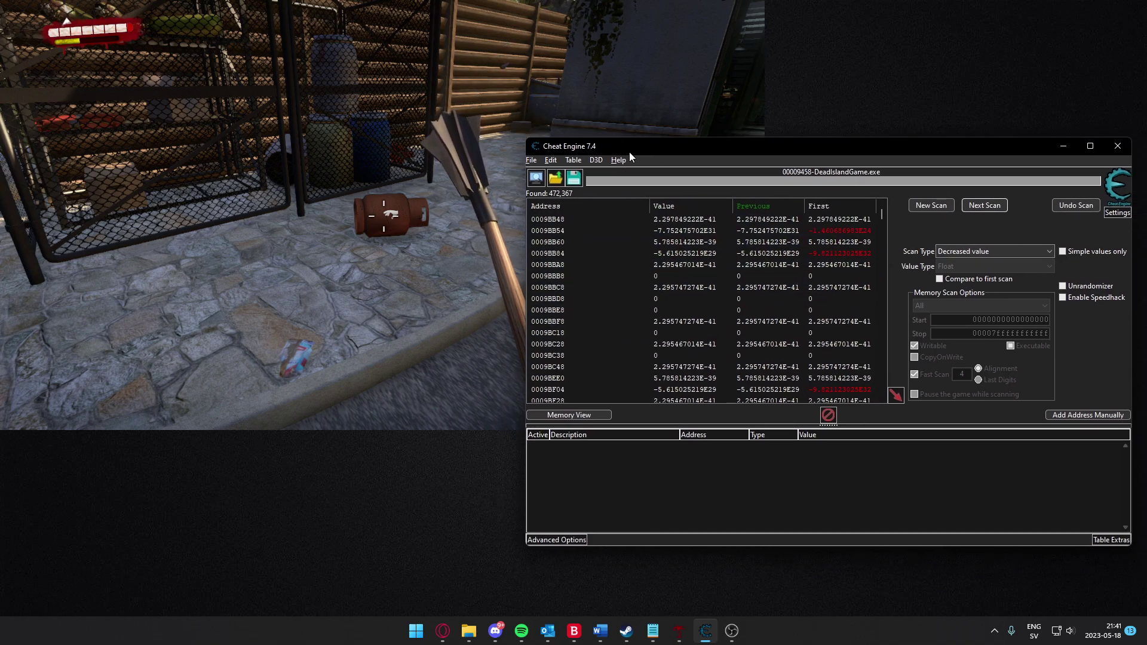
- Switch back to the game, pick up the canister from the ground and put it on top of the pickup truck
key("alt+Tab")
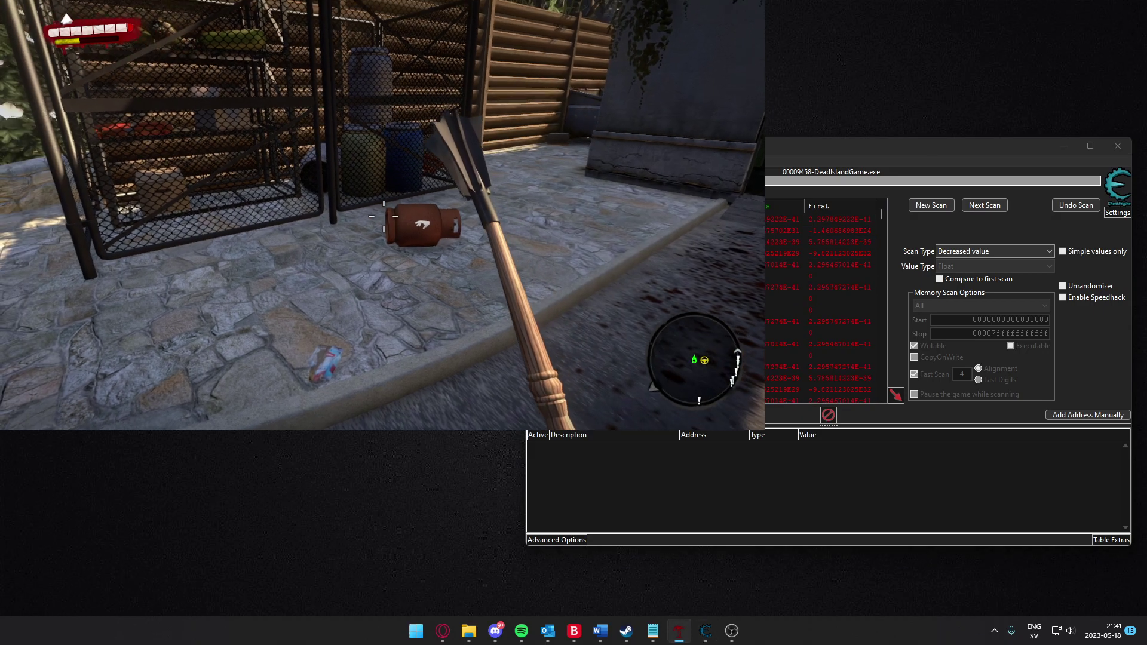
key("f")
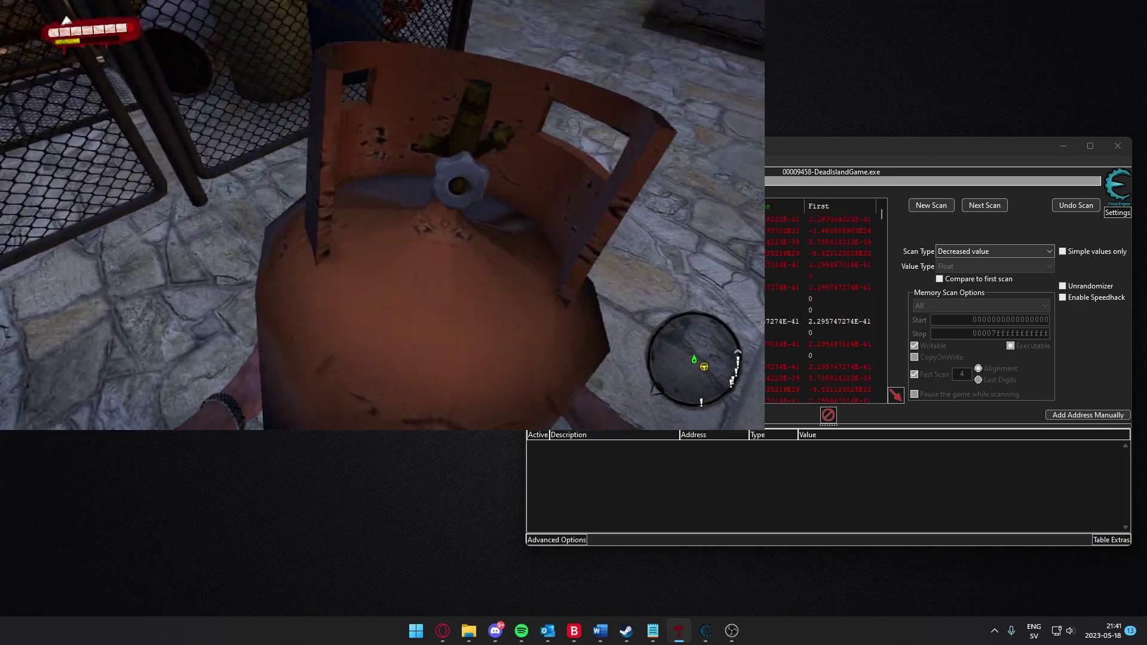
key("d")
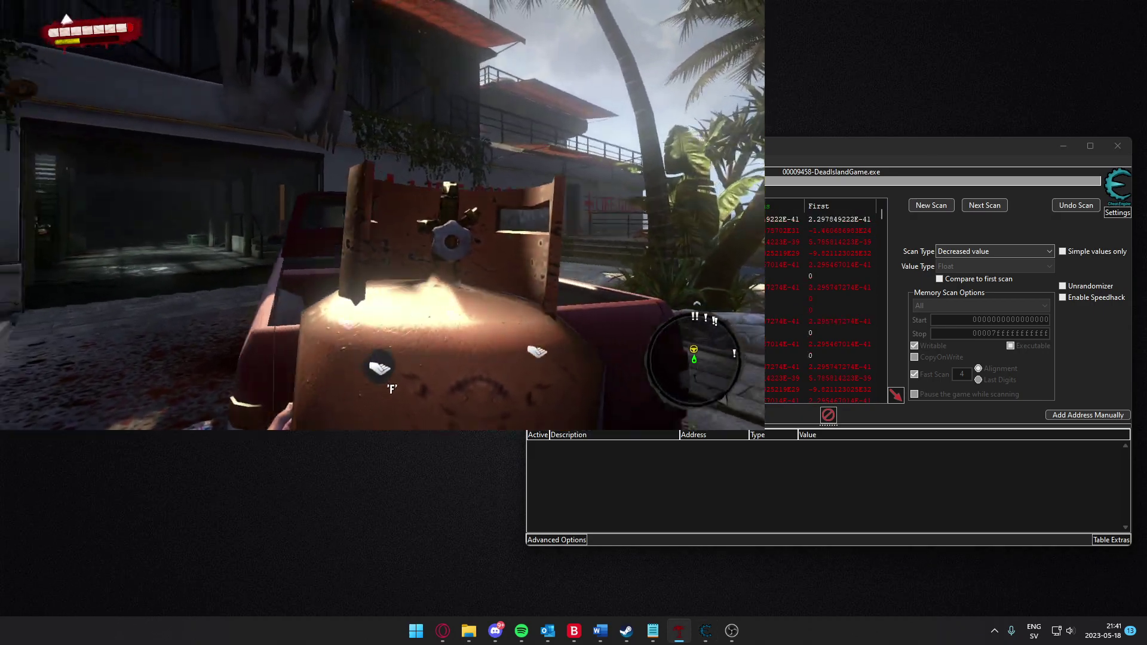
key("f")
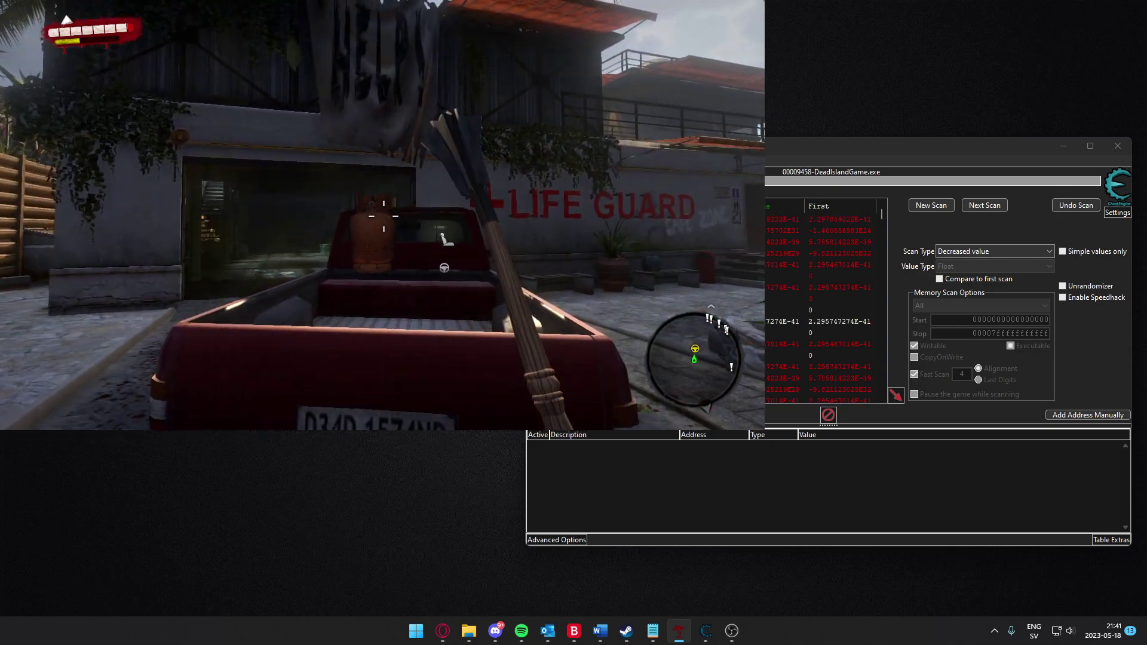
key("d")
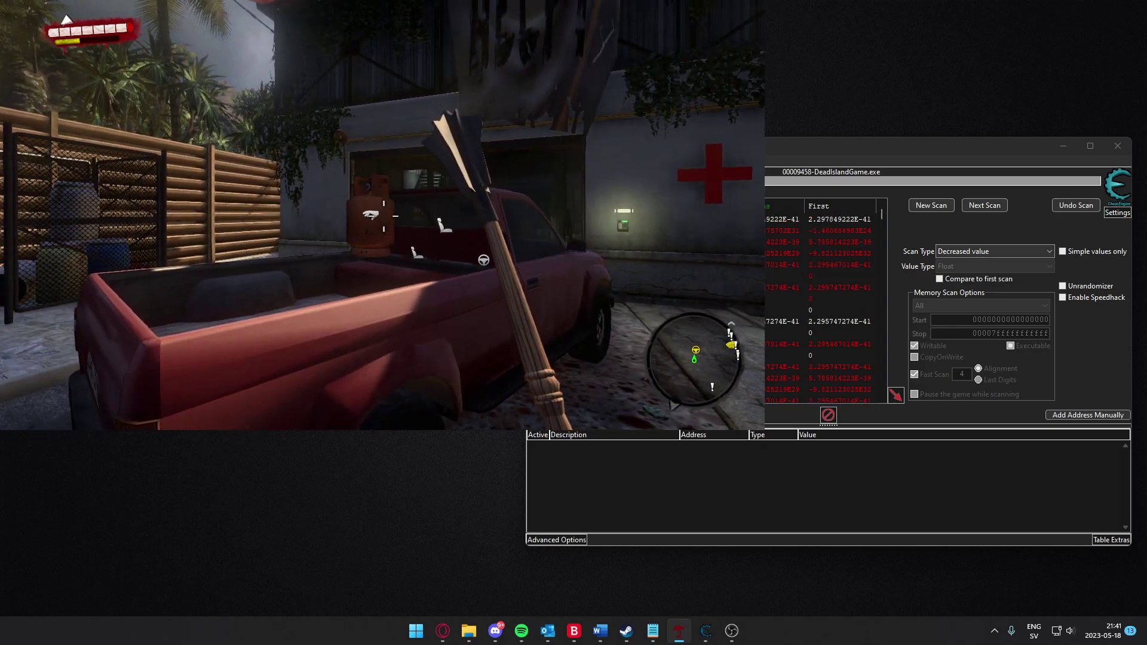
key("a")
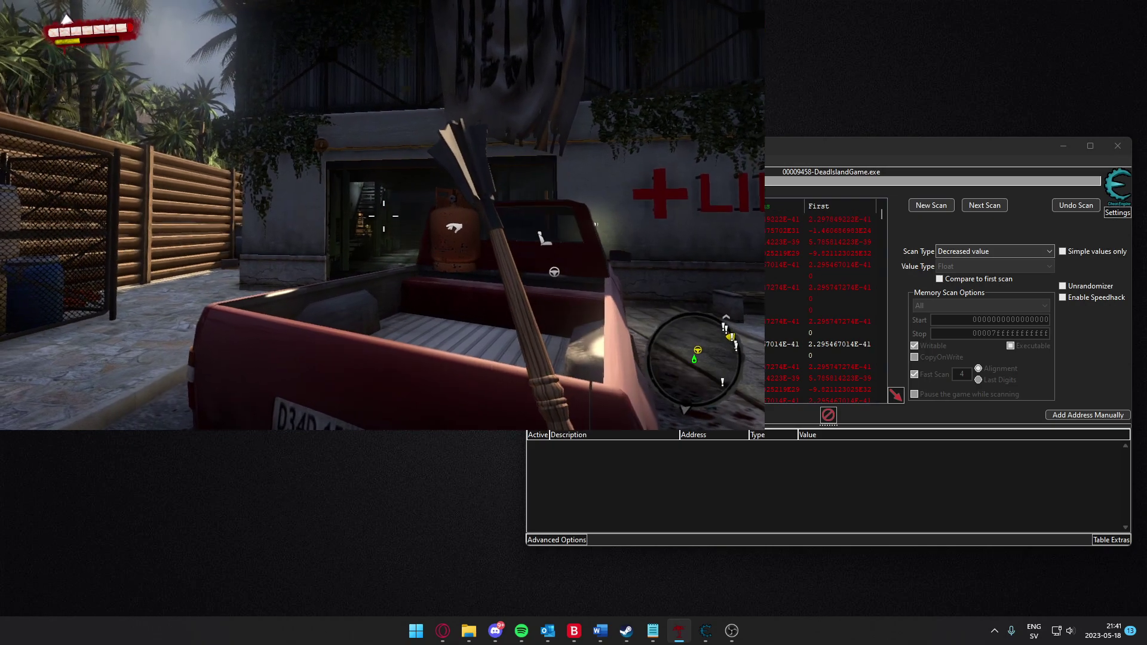
- Switch to Cheat Engine and run a next scan for Increased value with the canister raised on the truck
key("alt+Tab")
left_click(977, 251)
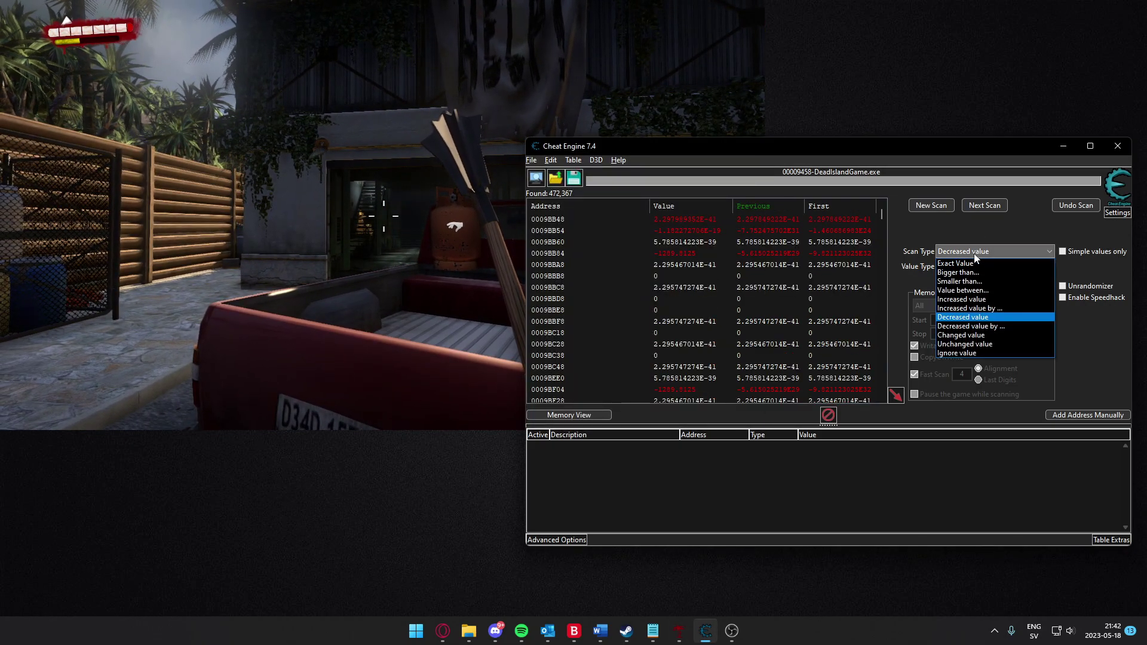
left_click(971, 301)
left_click(984, 206)
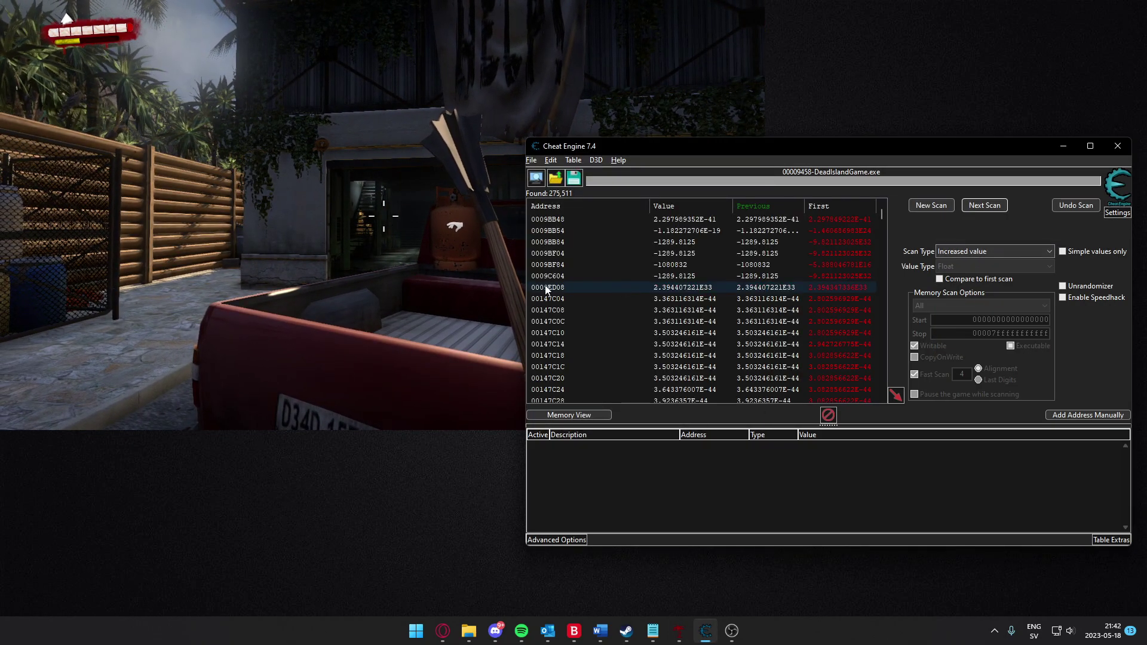
- Return to the game, take the canister off the pickup truck and throw it away from the vehicle
key("alt+Tab")
key("a")
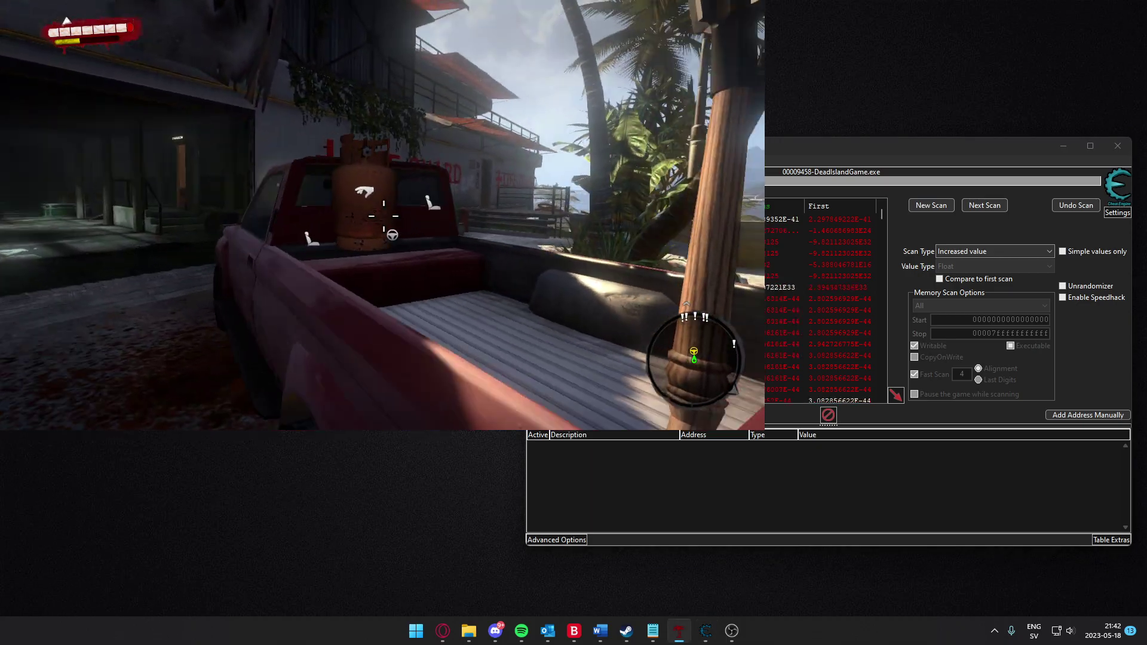
key("f")
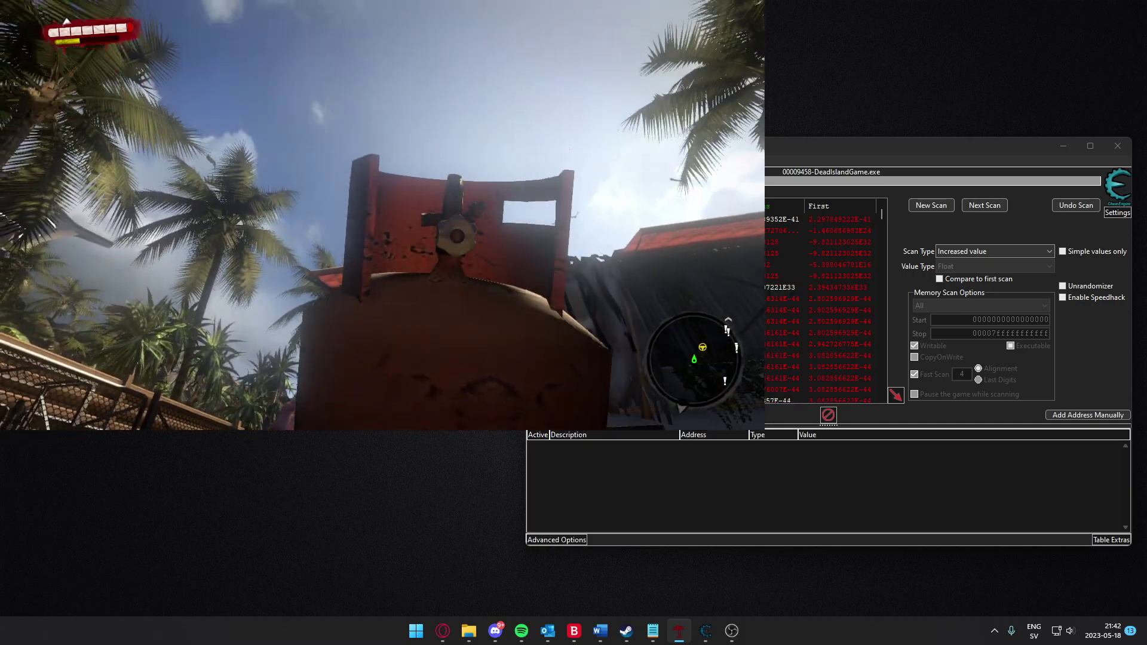
left_click(383, 215)
- Pause the game, switch to Cheat Engine and run another next scan for Increased value
key("Escape")
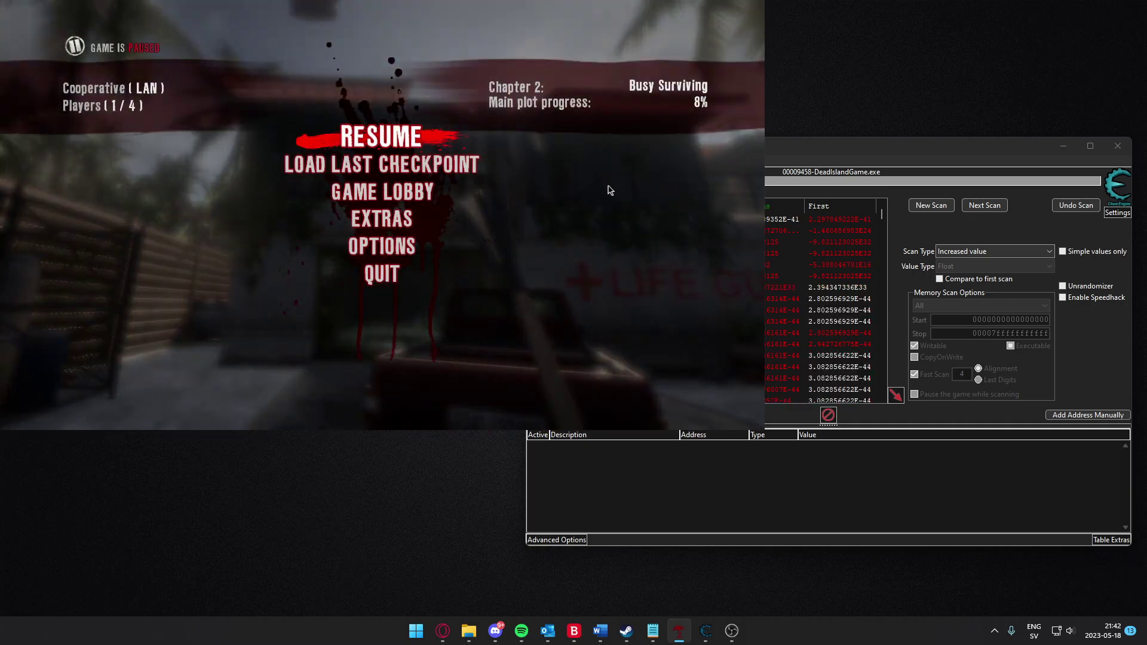
key("alt+Tab")
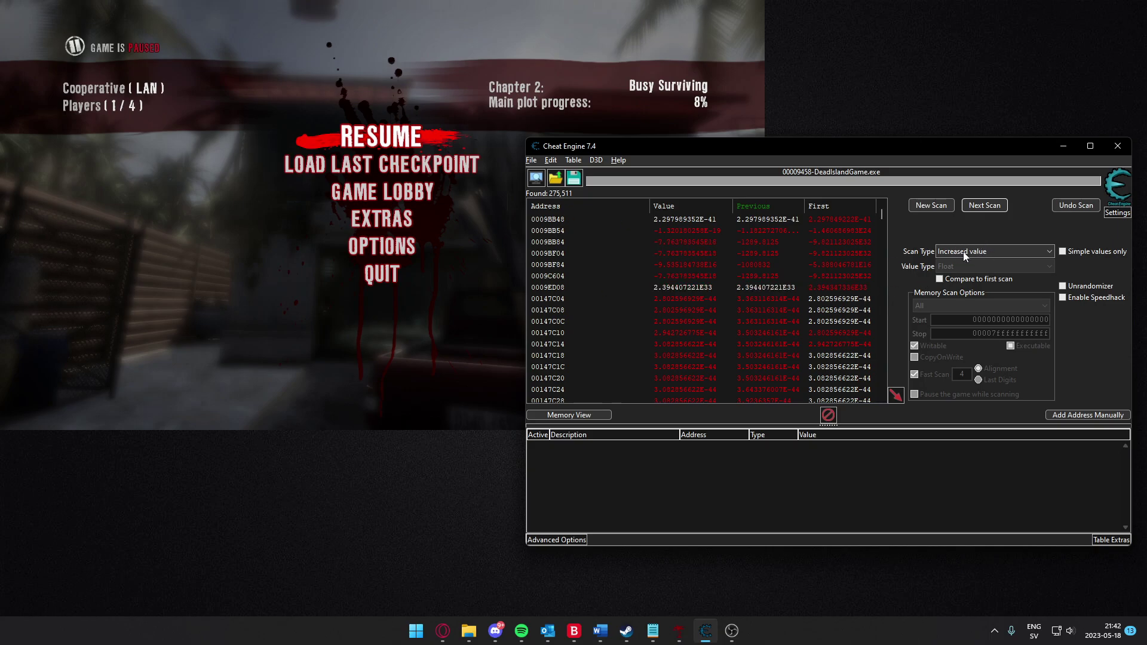
left_click(987, 206)
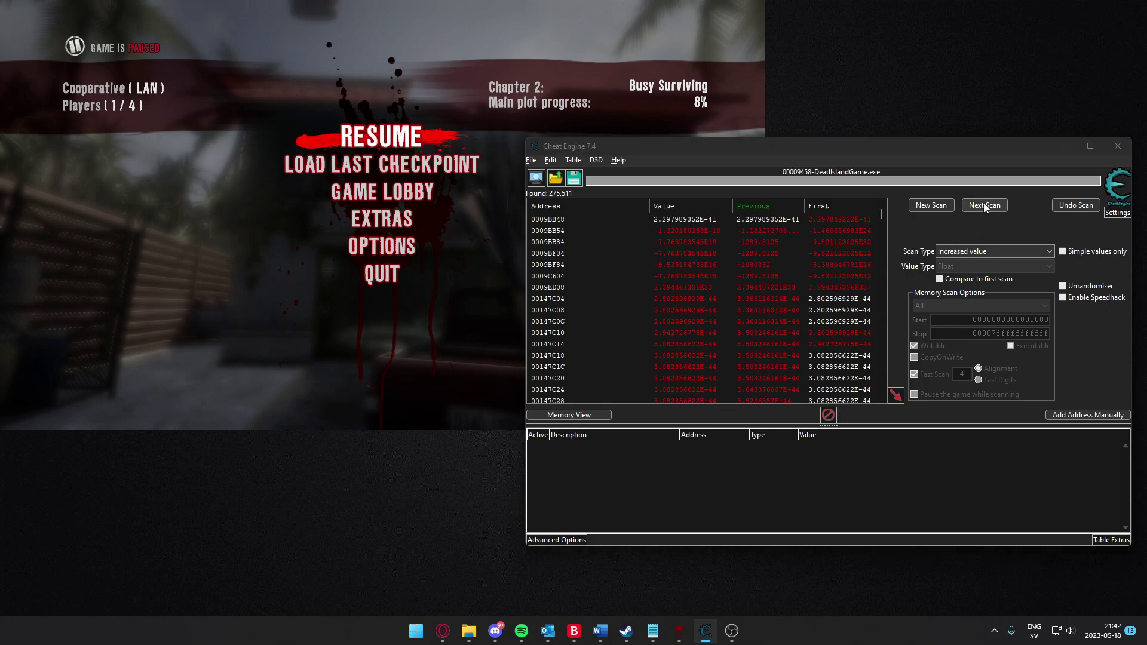
- Resume play to run a next scan for Decreased value, and return to Cheat Engine with the game paused
left_click(381, 137)
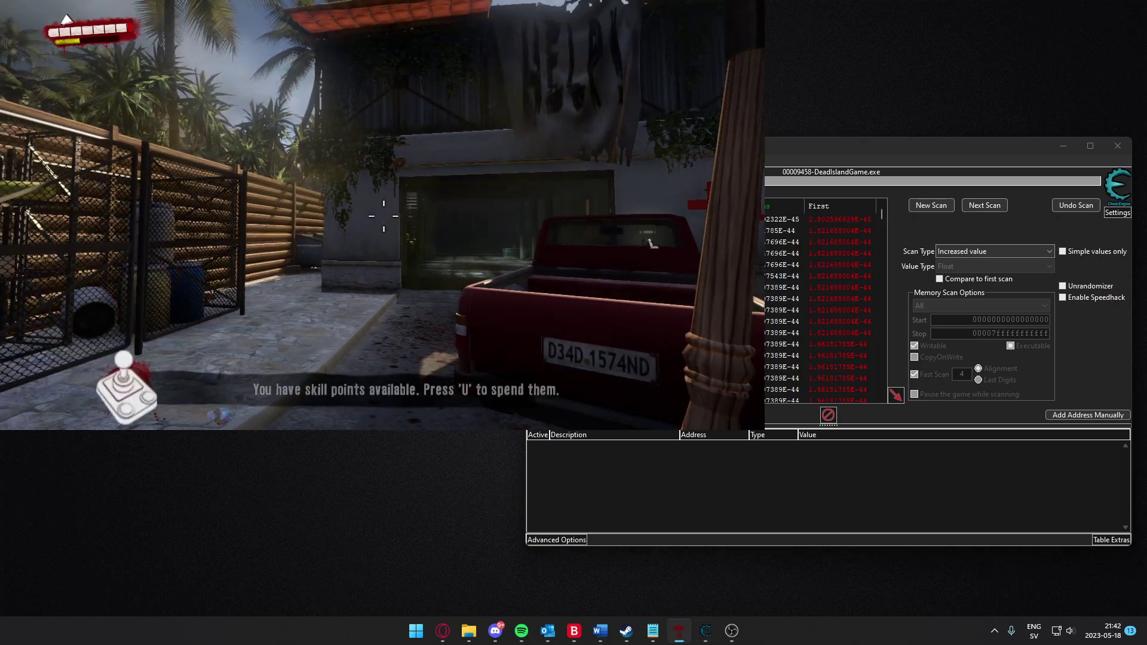
key("Escape")
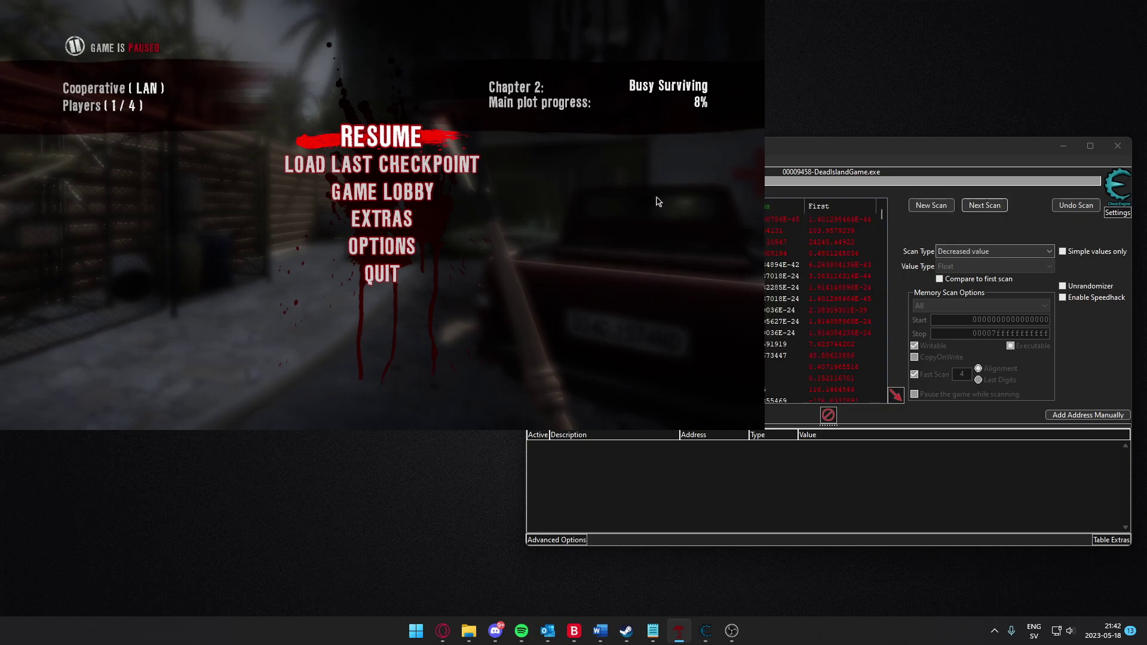
left_click(705, 631)
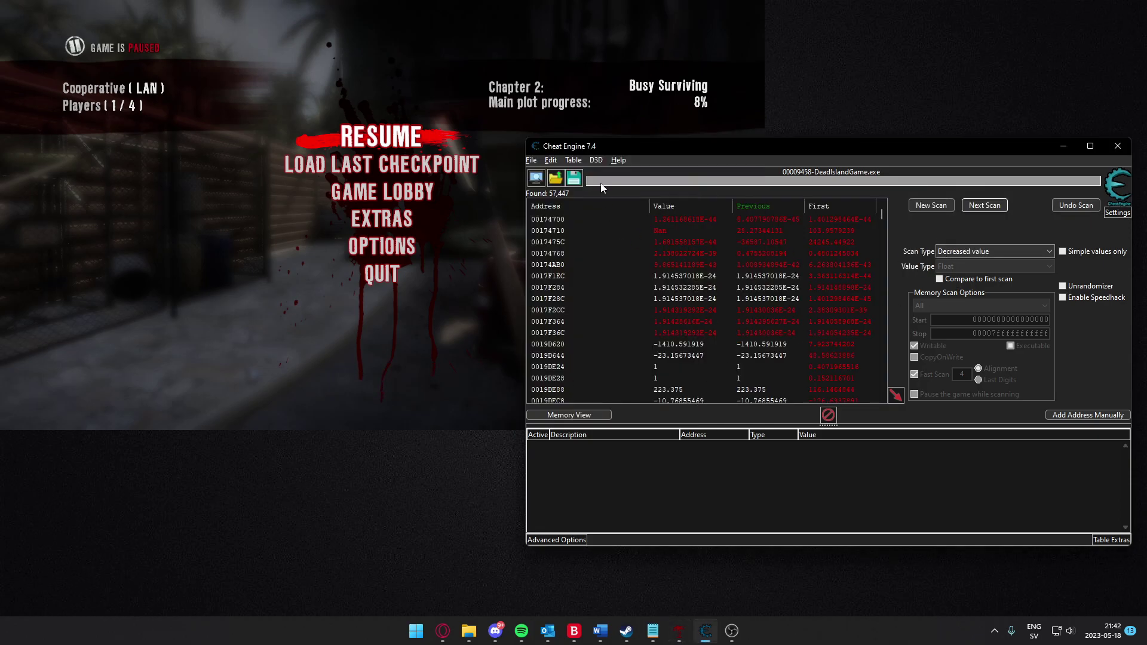
- Examine the hotkeys for the Increased, Decreased, Changed and Unchanged Value next scans in the settings, and close them without saving
left_click(552, 161)
left_click(575, 176)
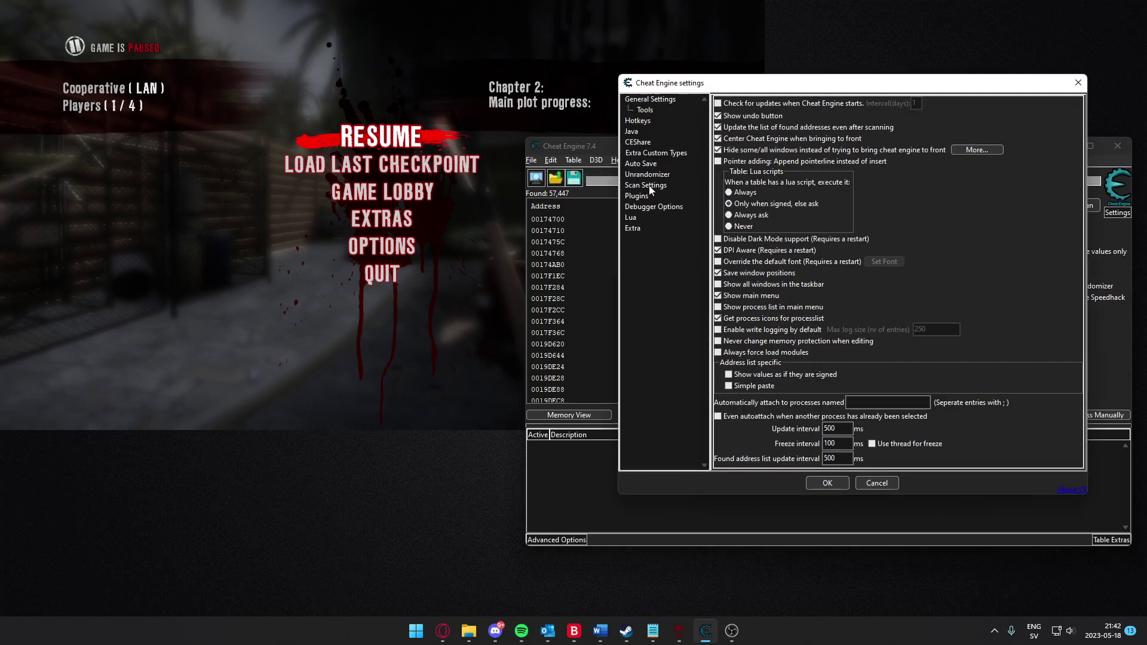
left_click(638, 121)
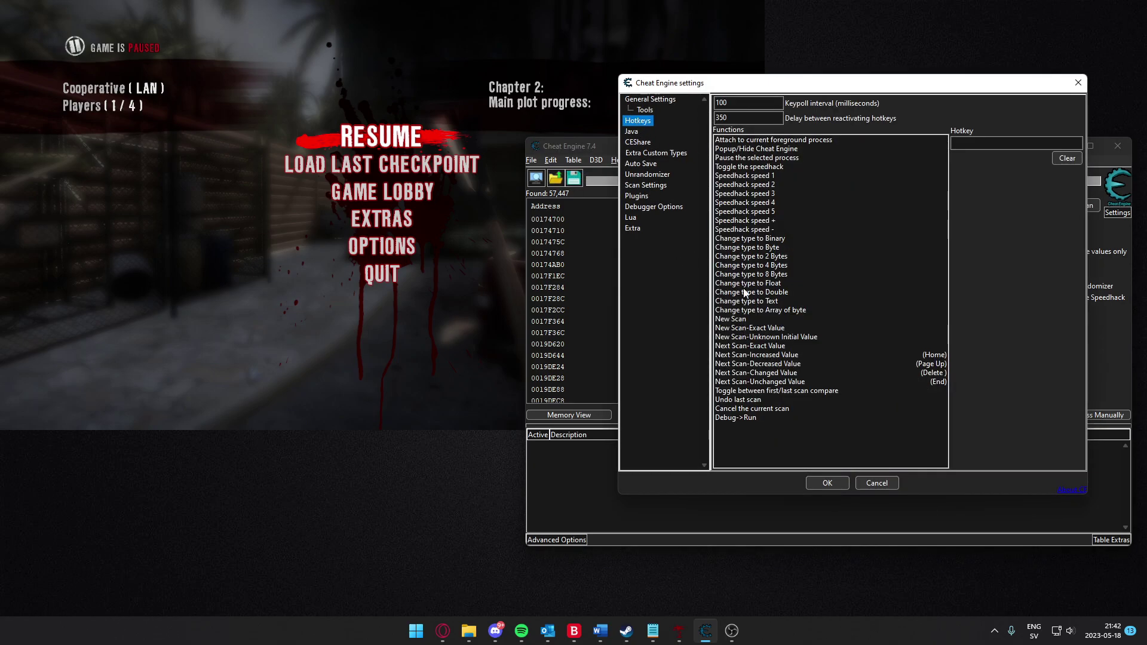
left_click(736, 357)
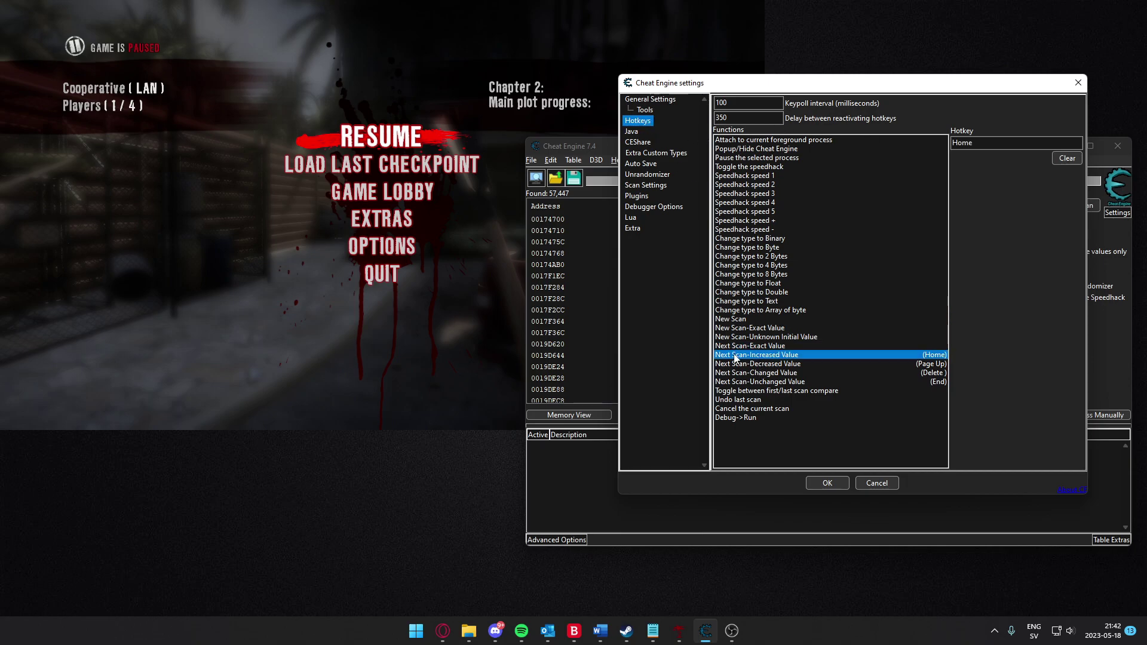
left_click(786, 365)
left_click(941, 373)
left_click(939, 382)
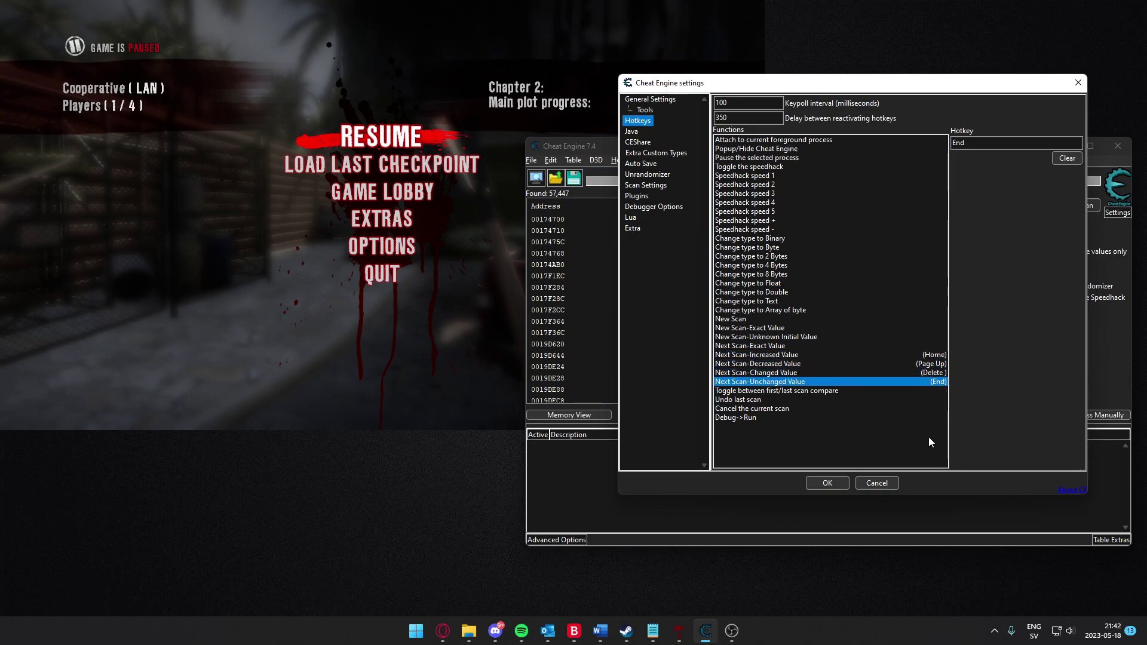
left_click(887, 482)
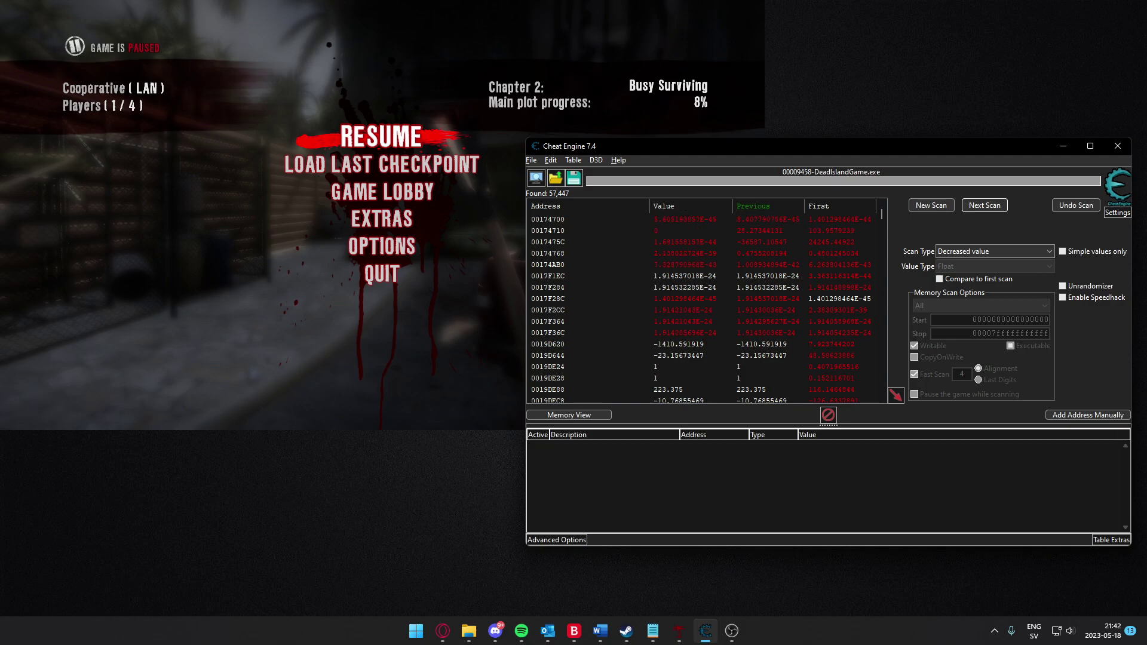
- Return to the game and resume it, pick up the canister beside the wall and carry it to the pickup truck
key("alt+Tab")
key("Escape")
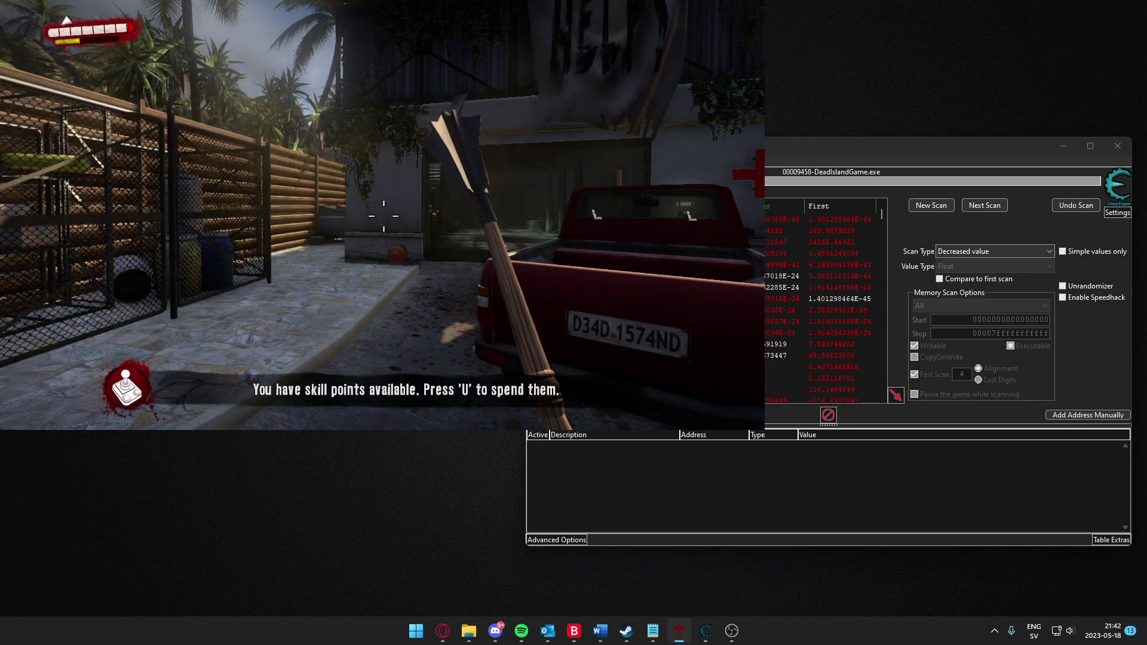
key("shift+w")
key("shift+w")
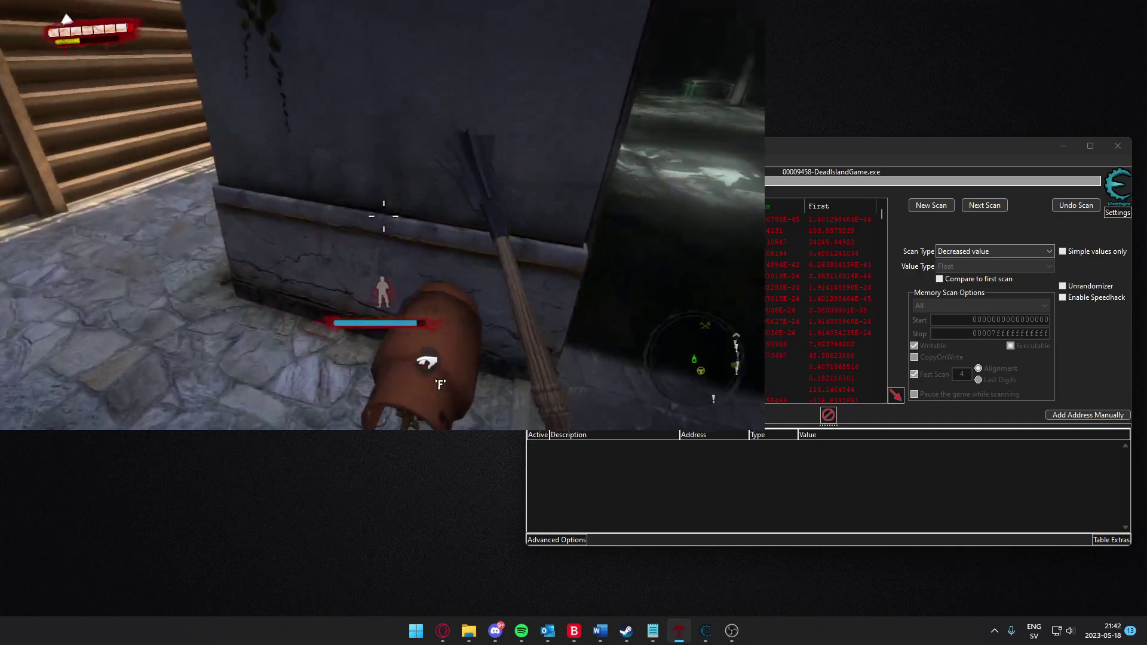
key("f")
key("w")
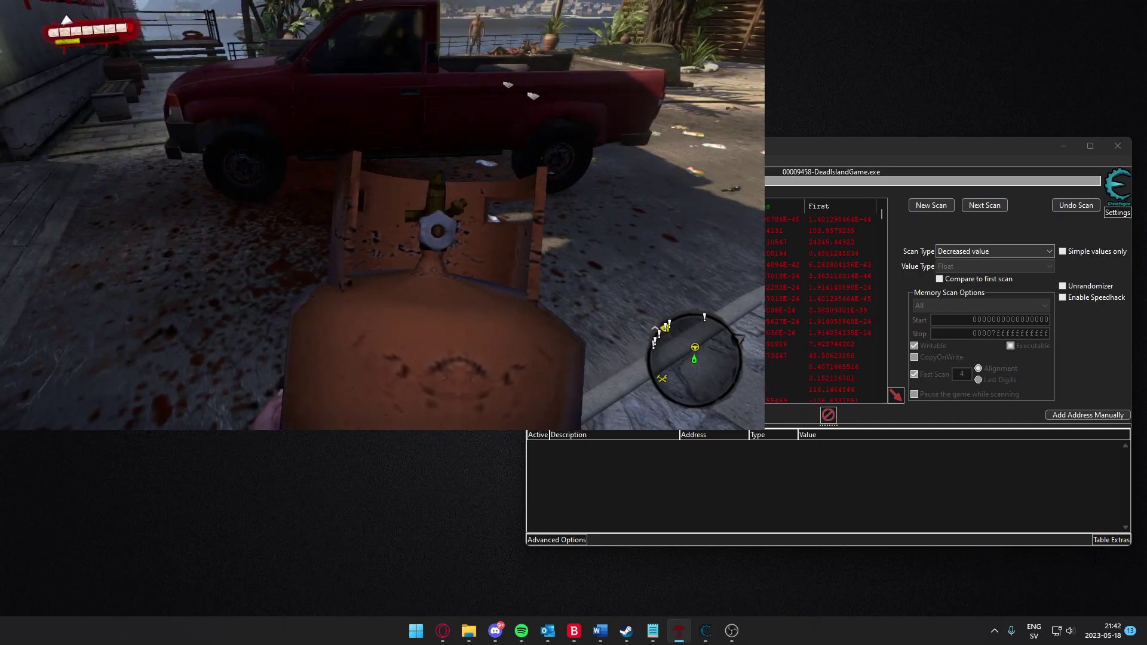
key("w")
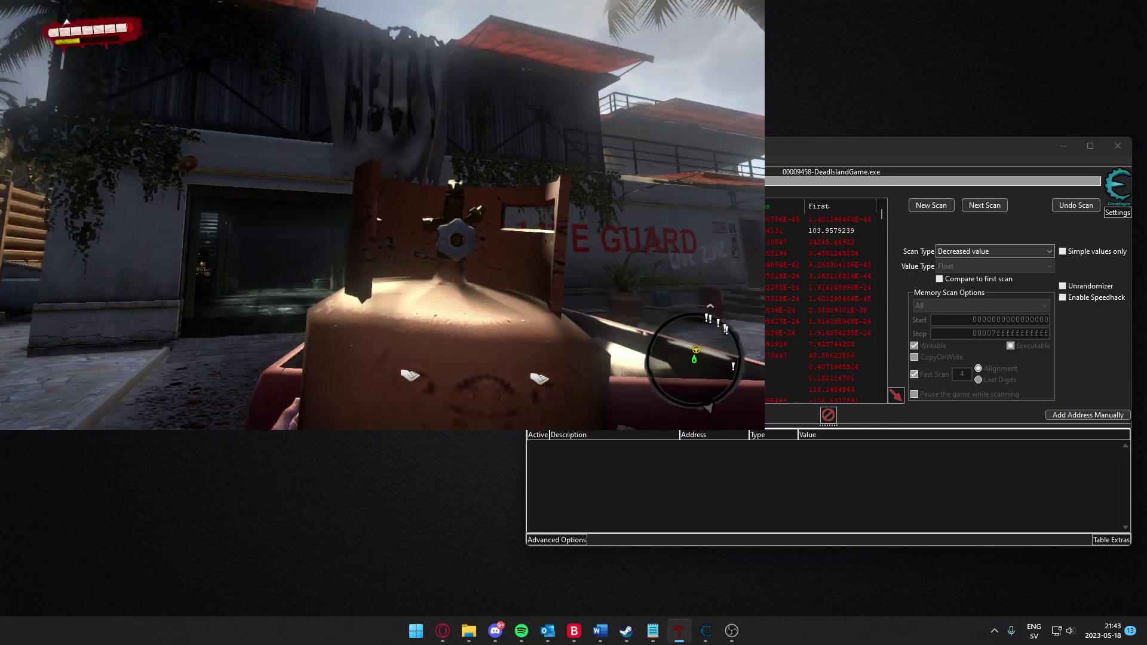
- Release the canister at the truck, pause the game and run a next scan for Increased value in Cheat Engine
left_click(383, 216)
key("Escape")
key("alt+Tab")
left_click(995, 251)
left_click(947, 296)
left_click(985, 205)
- Resume play, pick up and release the canister again, and pause the game to repeat the Increased value scan
left_click(383, 133)
key("f")
left_click(384, 216)
key("Escape")
key("alt+Tab")
left_click(984, 205)
- Resume play, carry the canister to the paving beside the wall, throw it and run a next scan for Decreased value
left_click(394, 135)
key("f")
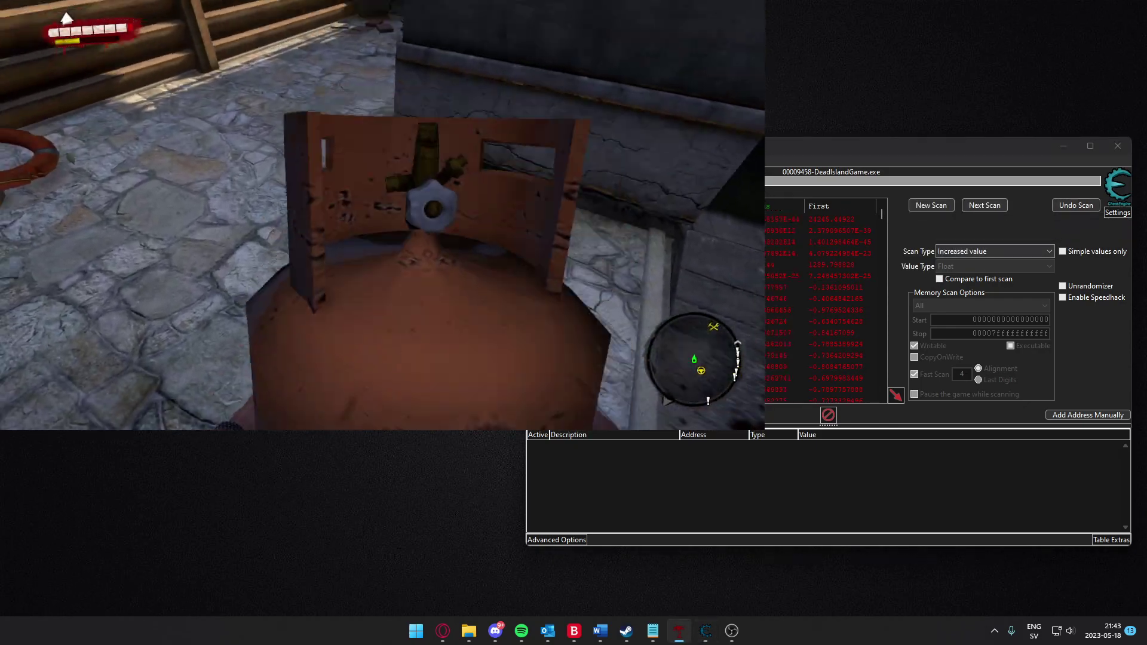
left_click(384, 216)
key("alt+Tab")
left_click(994, 252)
left_click(956, 314)
left_click(985, 206)
- Pick up and throw the canister two more times, pausing after each throw to repeat the Decreased value scan
key("alt+Tab")
key("f")
left_click(384, 217)
key("Escape")
left_click(984, 206)
left_click(383, 136)
key("f")
left_click(384, 217)
key("Escape")
left_click(984, 206)
- Throw the canister once more, run another next scan with the game paused, and set the scan type to Increased value
left_click(384, 136)
key("f")
left_click(384, 217)
key("Escape")
key("alt+Tab")
left_click(984, 205)
left_click(995, 252)
left_click(962, 298)
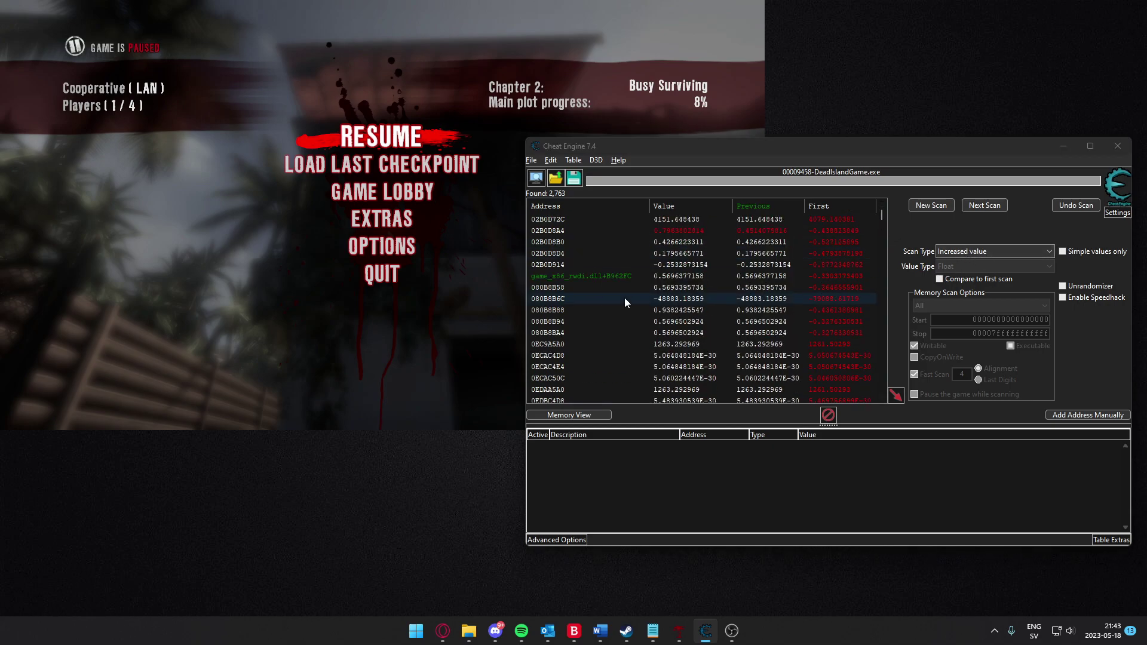
- Look through the remaining addresses and their values in the scan results list
left_click(668, 276)
scroll(713, 304, "down", 1)
scroll(714, 311, "down", 1)
left_click_drag(882, 213, 883, 216)
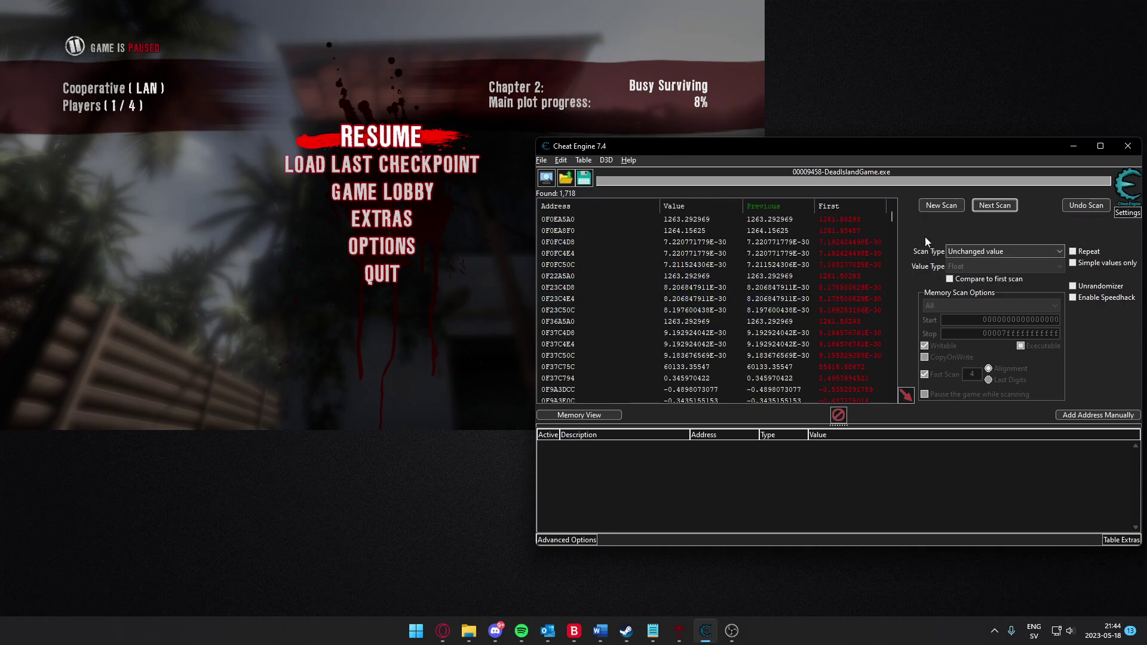
- Resume the game, repeatedly lift and drop the canister beside the wall while scanning for Decreased value, and return to Cheat Engine
left_click(532, 220)
key("Escape")
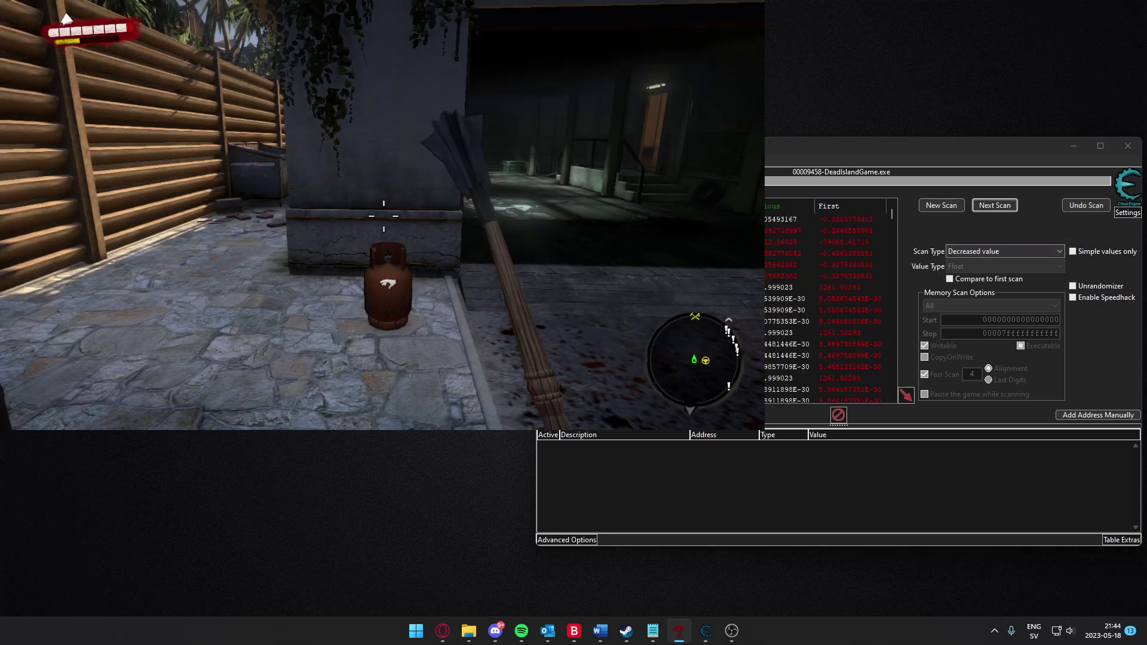
key("f")
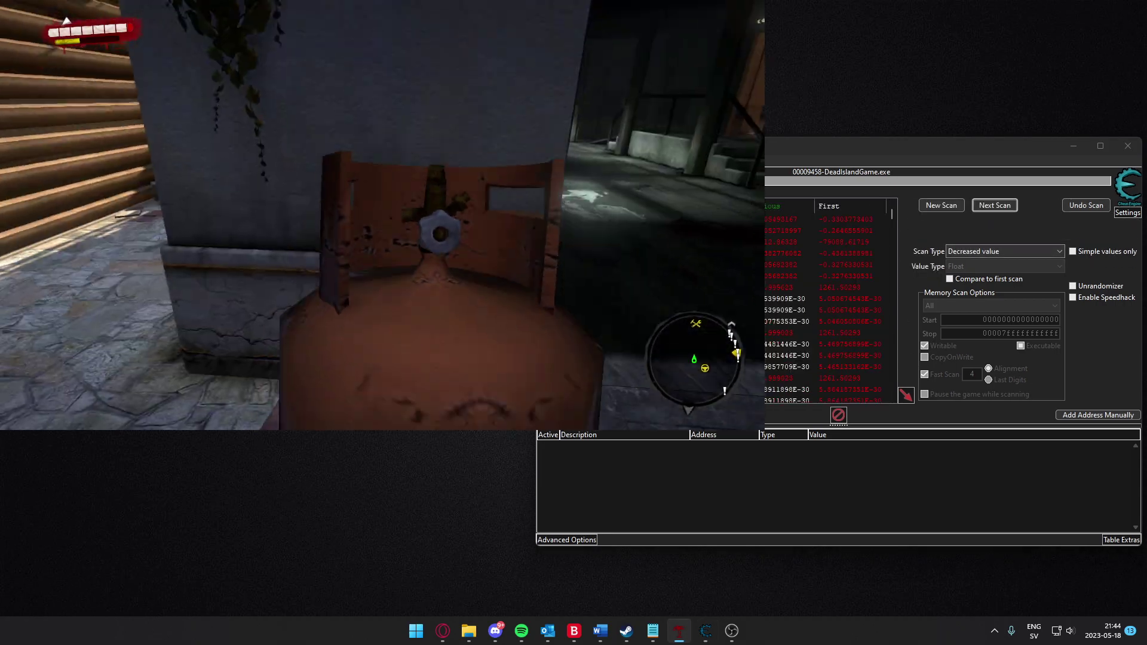
key("Escape")
key("Escape")
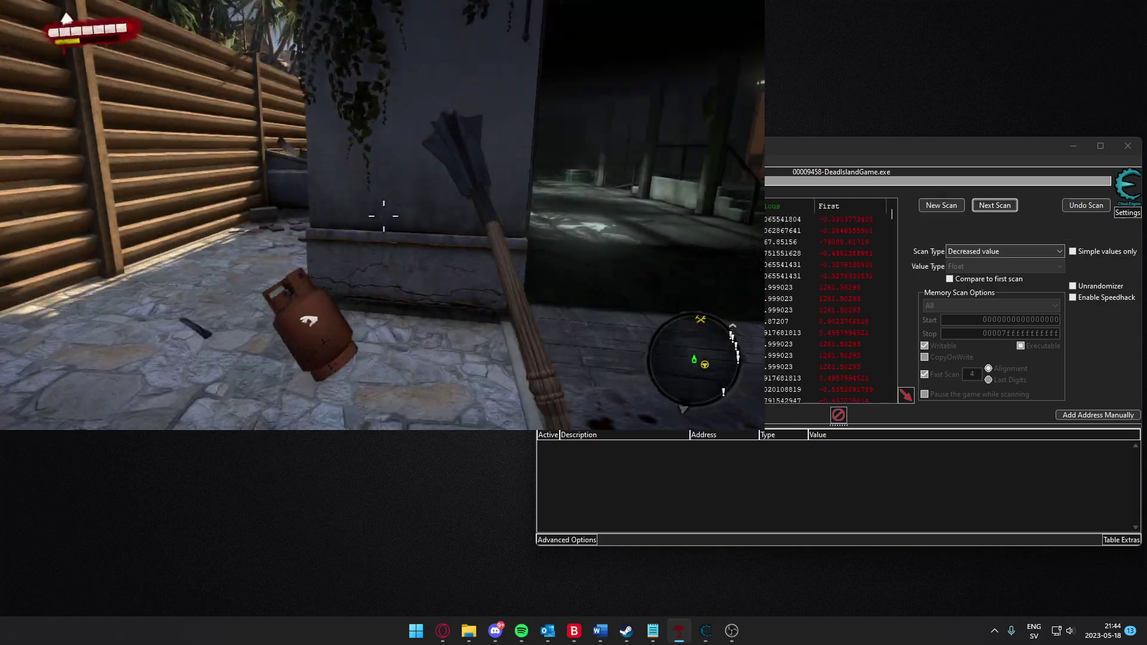
key("e")
key("Escape")
key("Escape")
key("e")
key("alt+Tab")
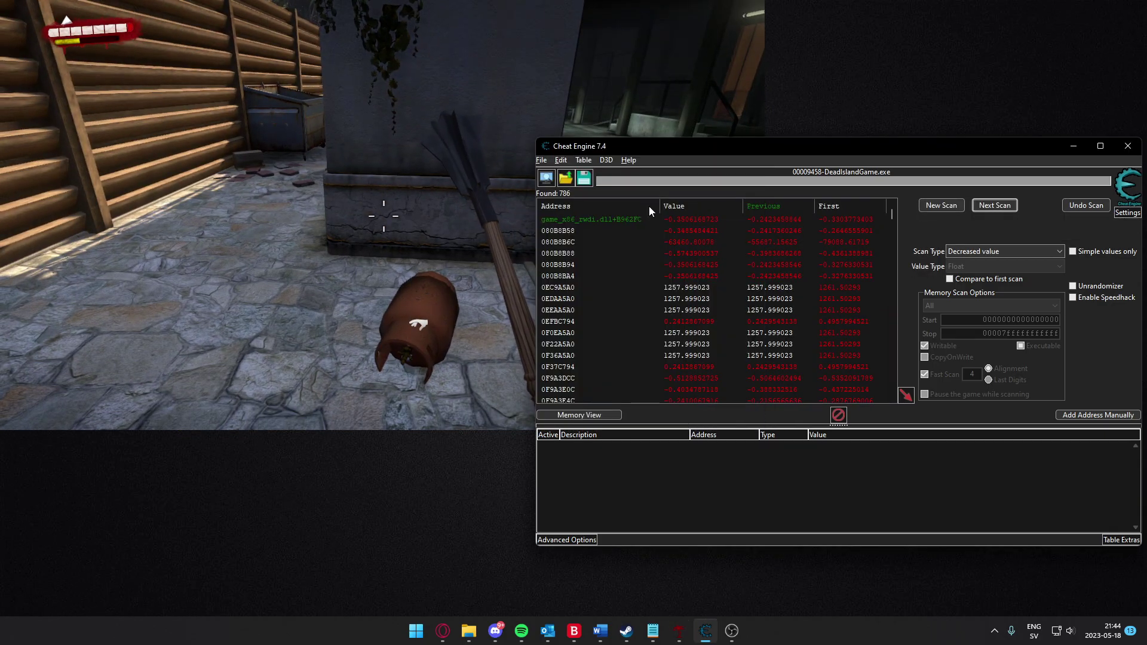
- Throw the canister upward and around the truck while scanning for Increased and Decreased values, and switch back to Cheat Engine
key("alt+Tab")
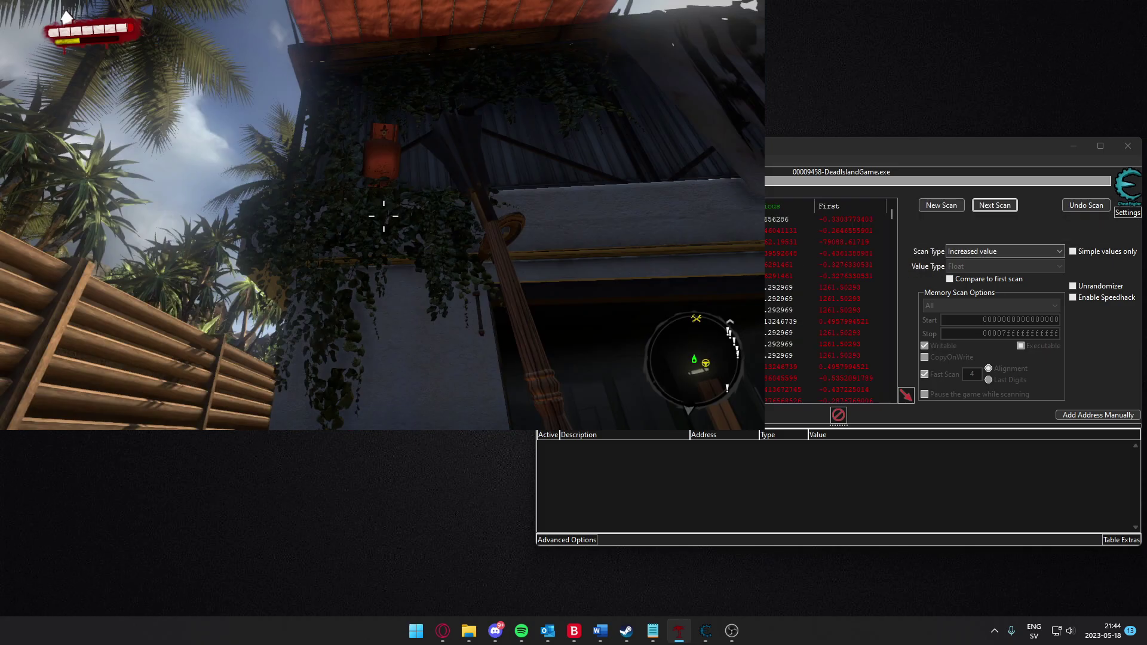
key("e")
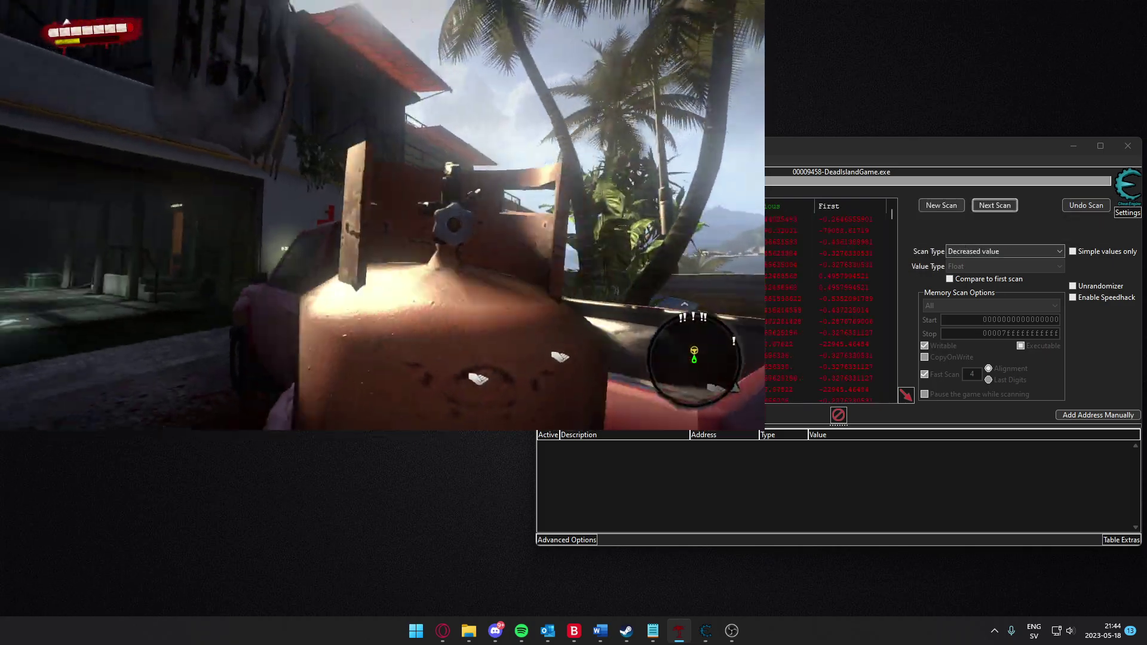
key("e")
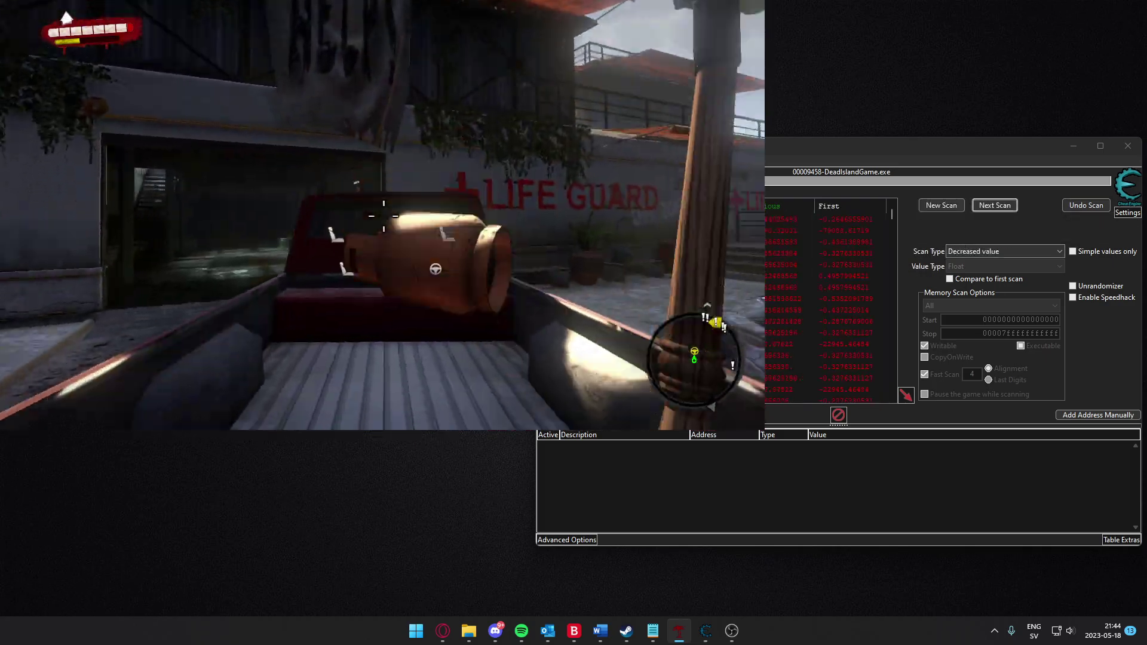
key("e")
key("Escape")
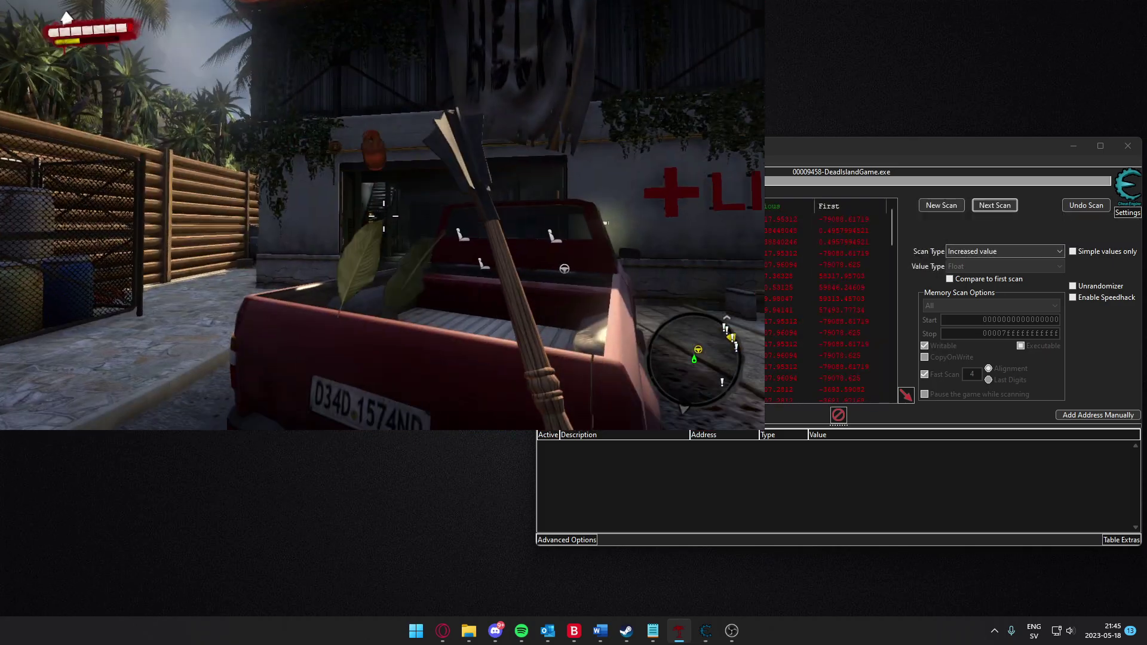
key("Escape")
key("Escape")
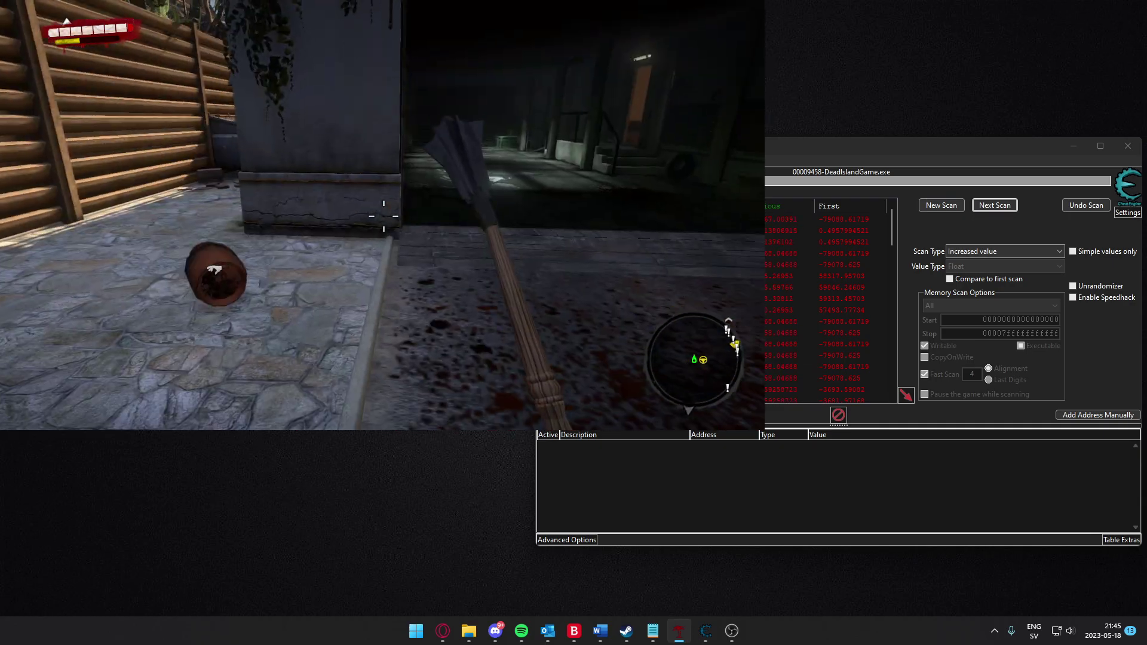
key("alt+Tab")
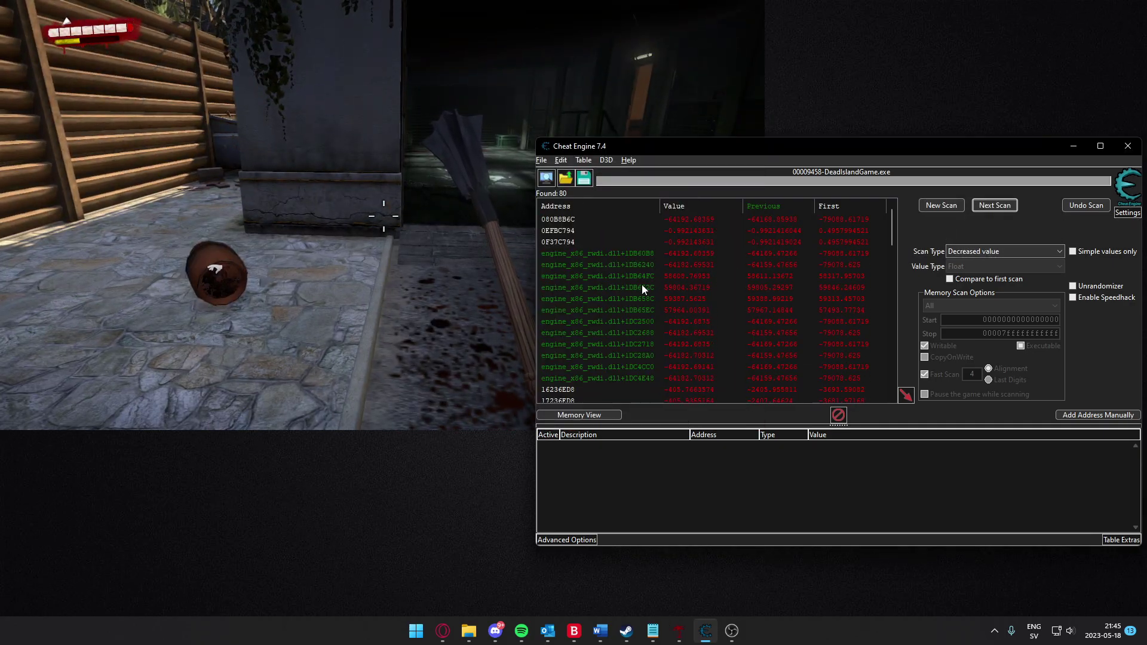
- Throw the canister high in front of the building twice, alternating Increased and Decreased value scans, and bring up the results list
key("alt+Tab")
key("e")
left_click(384, 216)
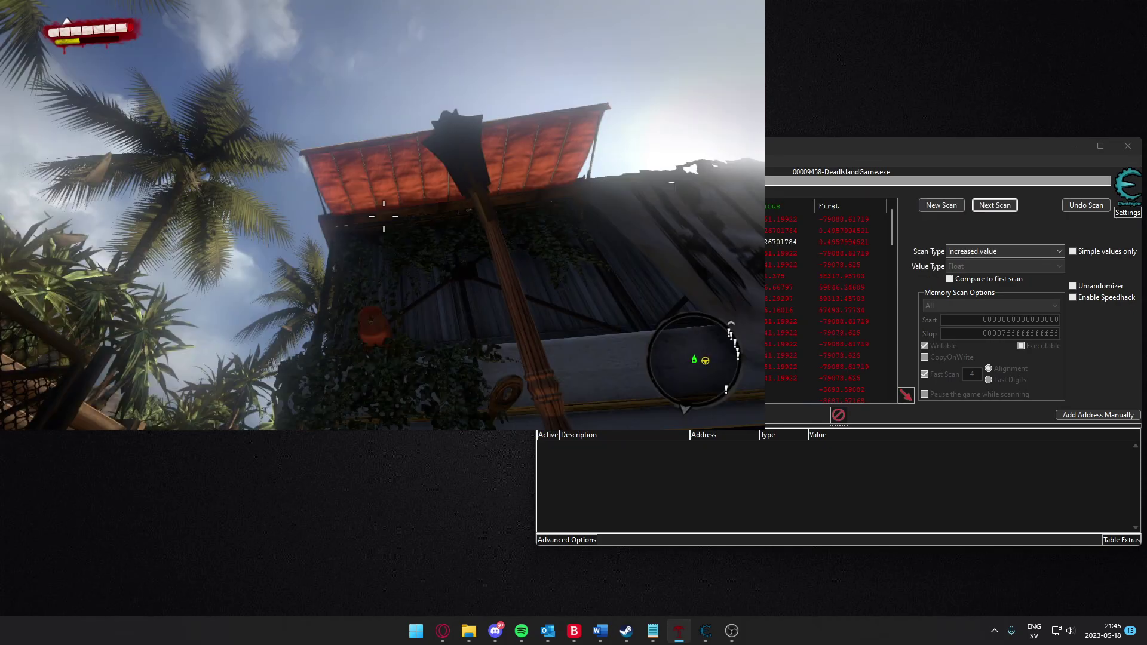
key("e")
left_click(384, 215)
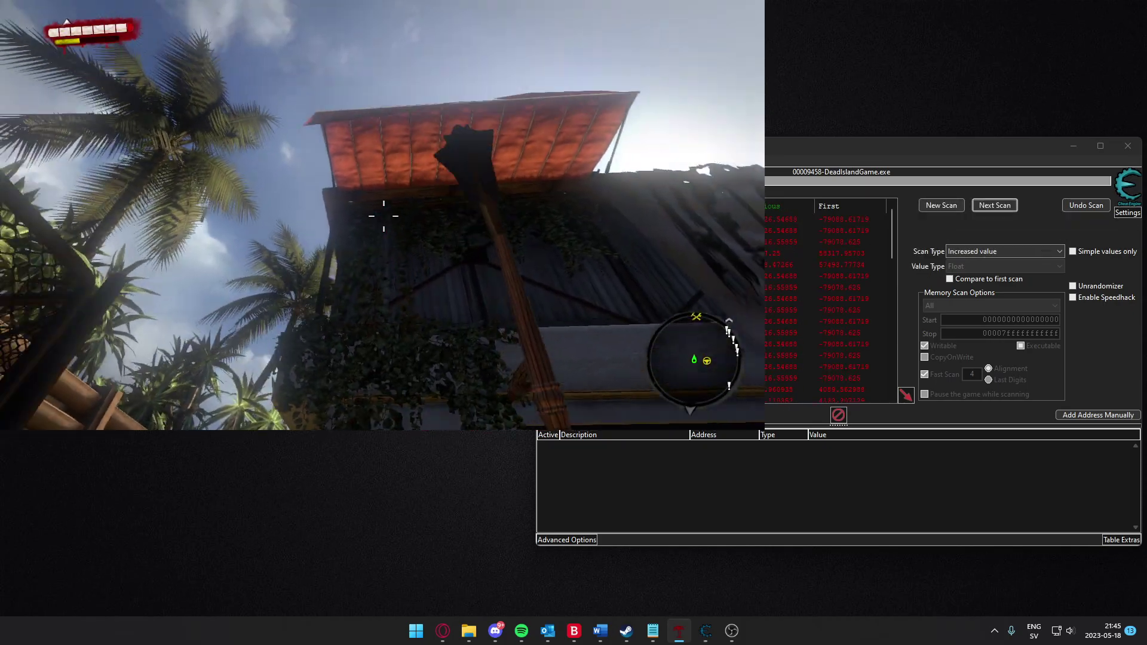
key("alt+Tab")
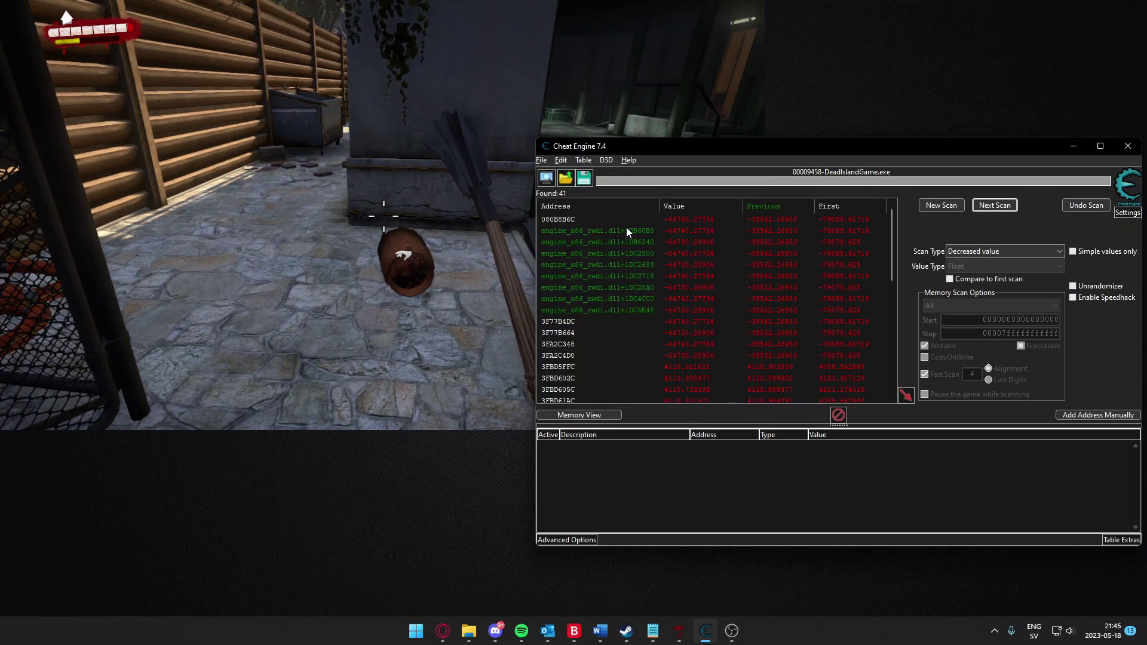